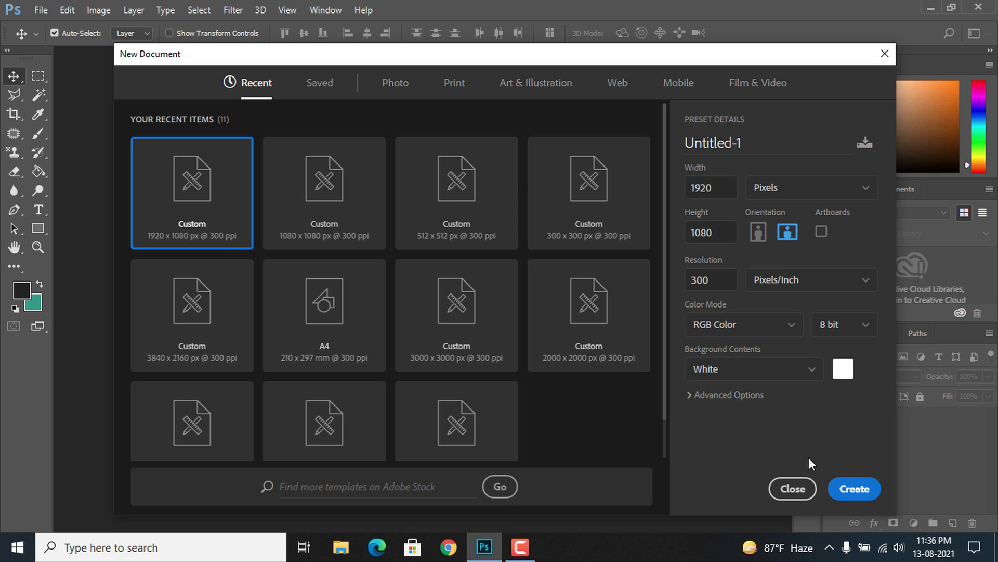
# Dismiss the new document setup and open the LANDSCAPE DESIGN image from the LANDSCAPE folder
pyautogui.click(793, 490)
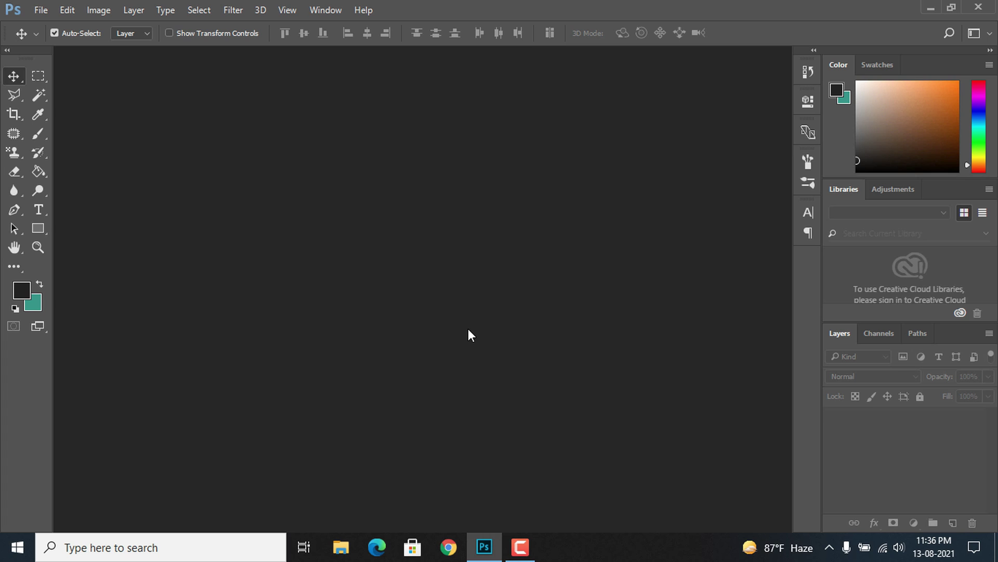
pyautogui.hotkey('ctrl', 'o')
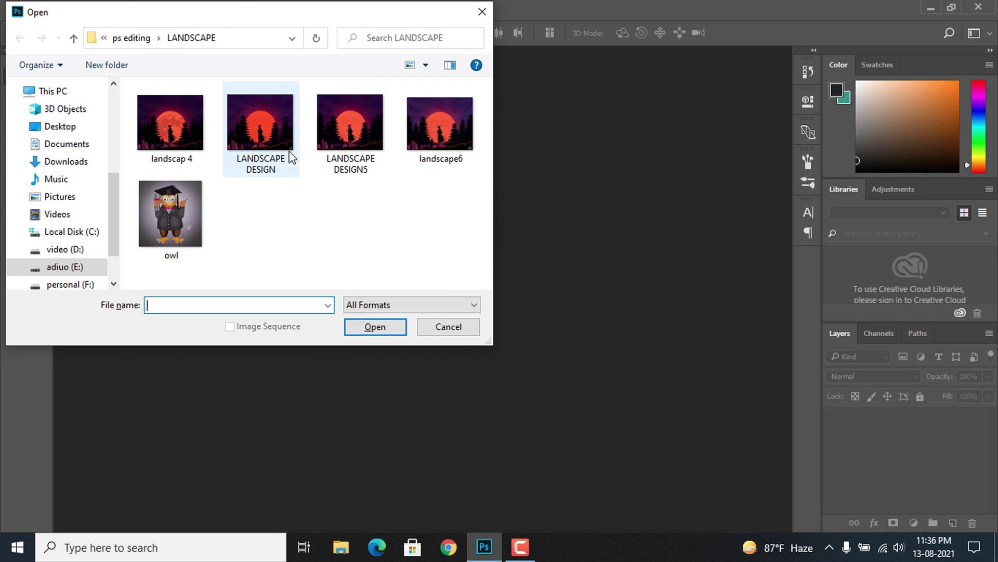
pyautogui.click(255, 131)
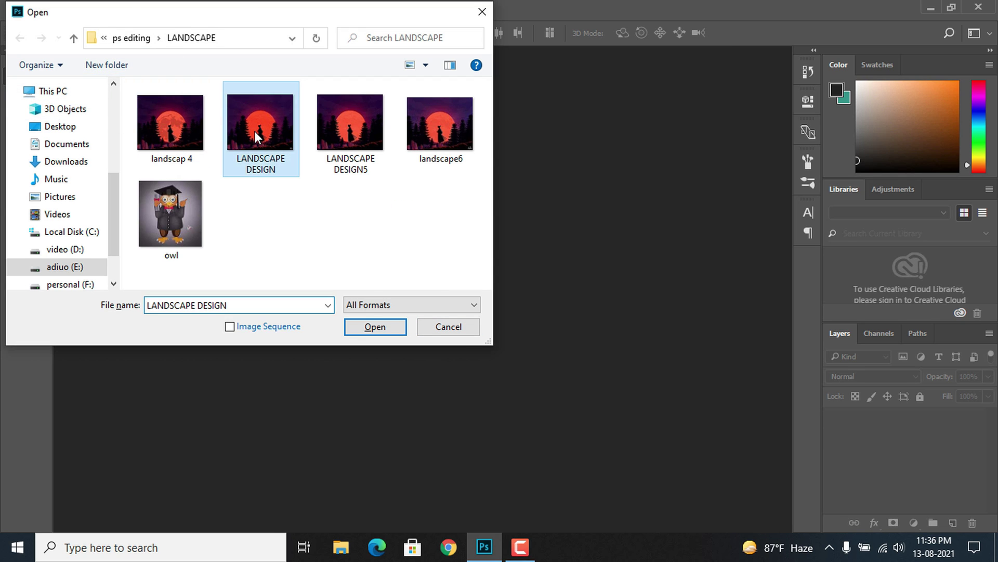
pyautogui.click(385, 327)
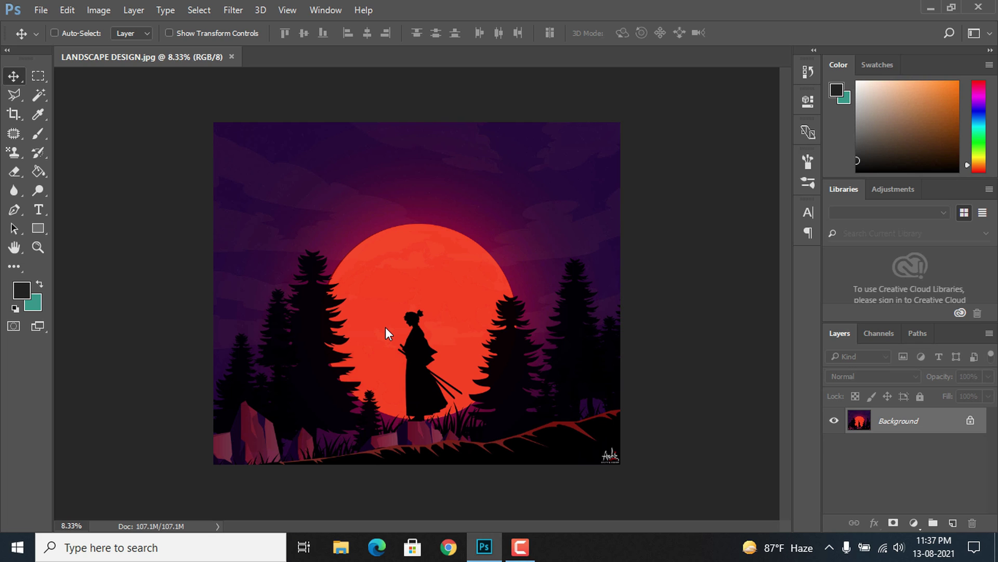
# Magnify the landscape image in stages up to 100%
pyautogui.hotkey('ctrl', '+')
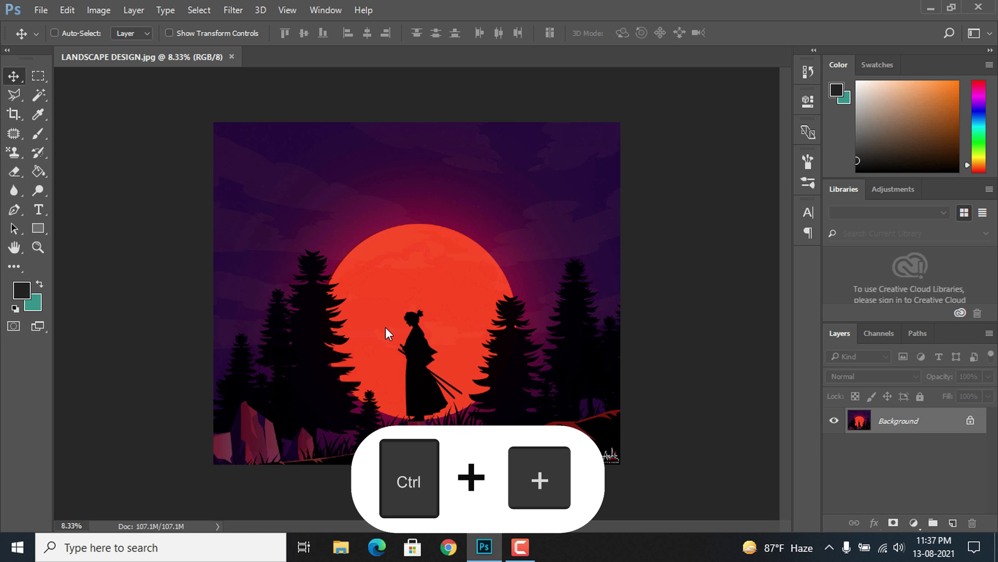
pyautogui.hotkey('ctrl', '+')
pyautogui.hotkey('ctrl', '+')
pyautogui.hotkey('ctrl', '+')
pyautogui.hotkey('ctrl', '+')
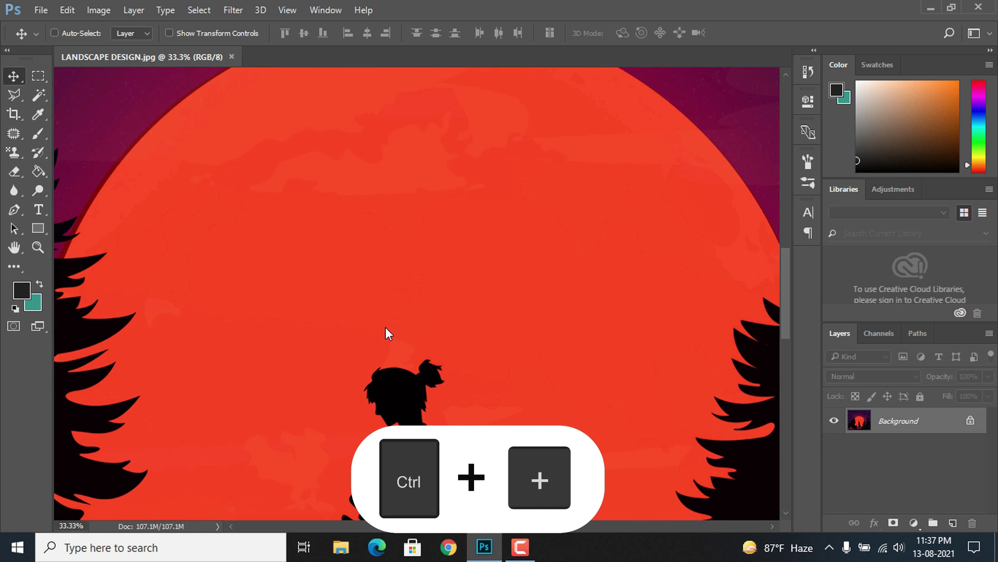
pyautogui.hotkey('ctrl', '+')
pyautogui.hotkey('ctrl', '+')
pyautogui.hotkey('ctrl', '+')
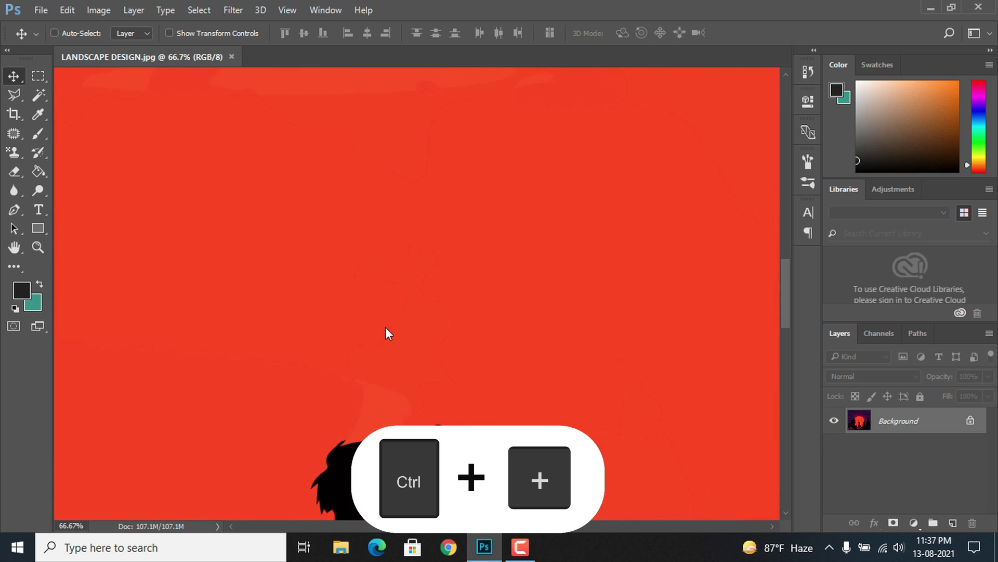
# Reduce the magnification of the landscape image in stages down to 12.5%
pyautogui.hotkey('ctrl', '-')
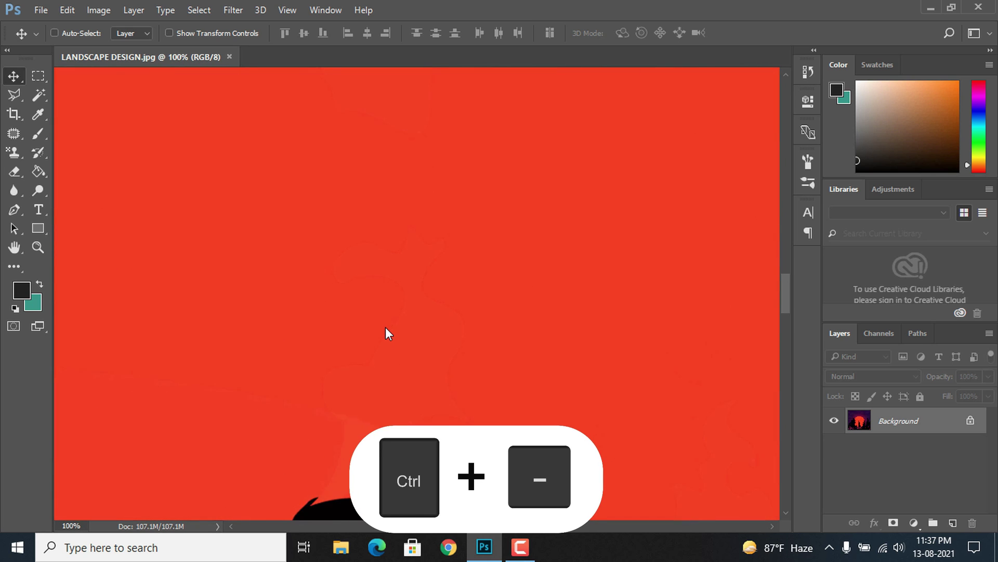
pyautogui.hotkey('ctrl', '-')
pyautogui.hotkey('ctrl', '-')
pyautogui.hotkey('ctrl', '-')
pyautogui.hotkey('ctrl', '-')
pyautogui.hotkey('ctrl', '-')
pyautogui.hotkey('ctrl', '-')
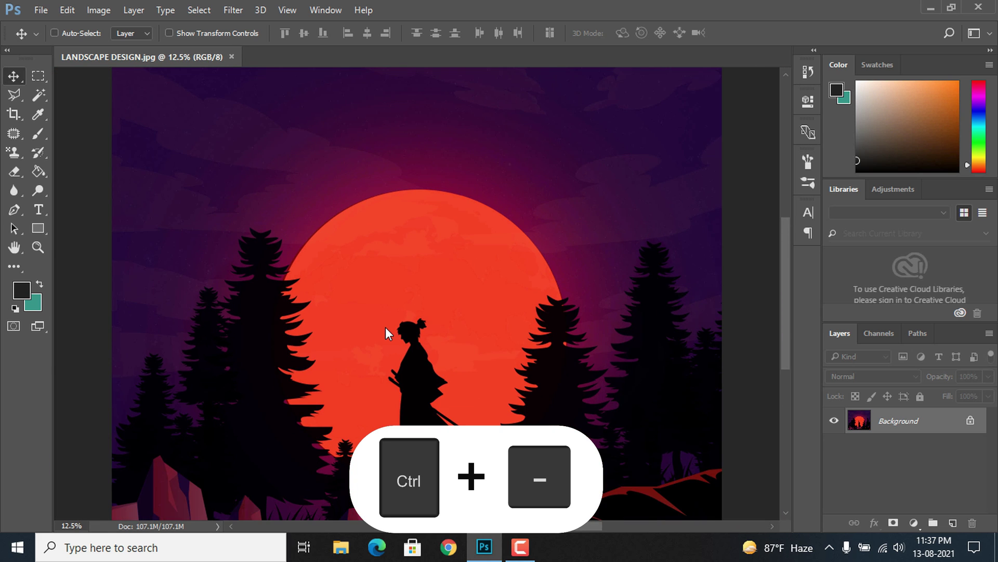
# Examine the samurai silhouette and the surrounding trees at 50% magnification, moving across the image in several directions
pyautogui.hotkey('ctrl', '+')
pyautogui.hotkey('ctrl', '+')
pyautogui.hotkey('ctrl', '+')
pyautogui.hotkey('ctrl', '+')
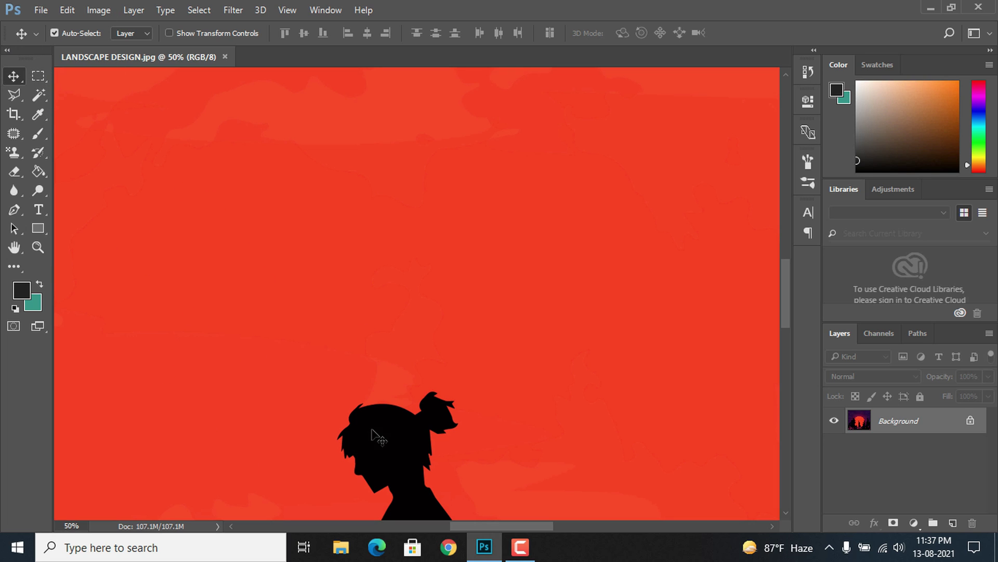
pyautogui.scroll(-10, 378, 360)
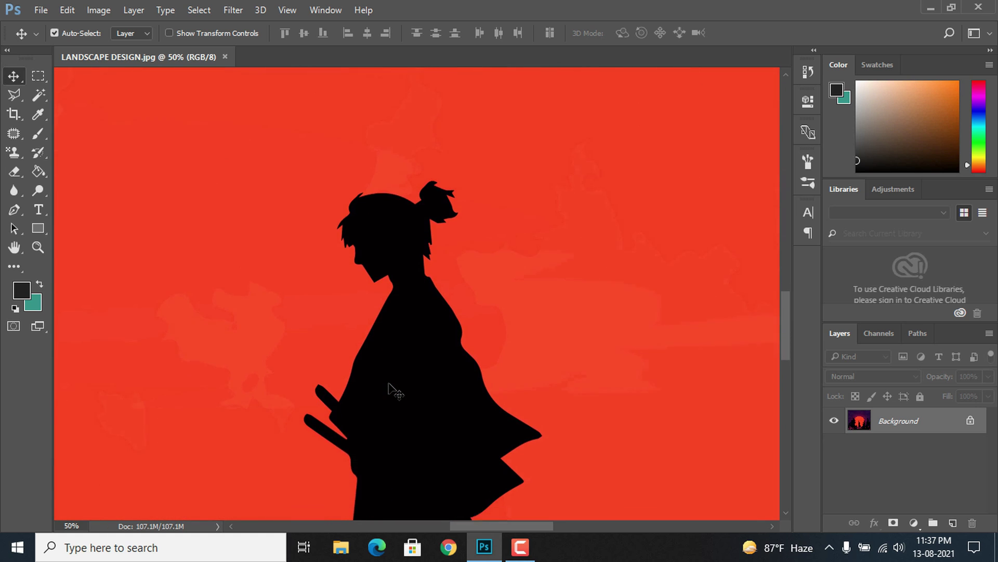
pyautogui.scroll(-8, 395, 391)
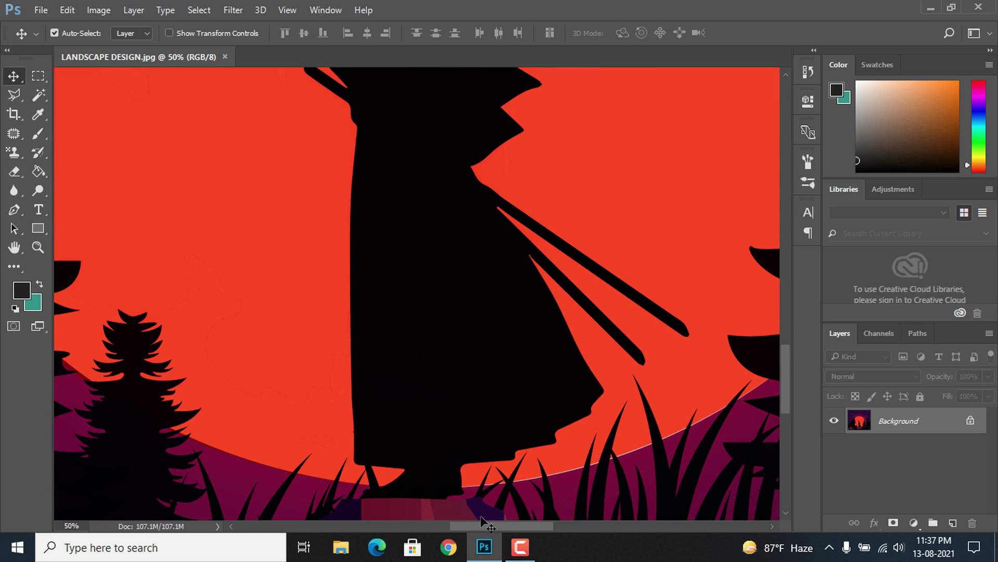
pyautogui.moveTo(485, 526)
pyautogui.mouseDown()
pyautogui.moveTo(413, 523)
pyautogui.moveTo(488, 522)
pyautogui.mouseUp()
pyautogui.scroll(1, 474, 477)
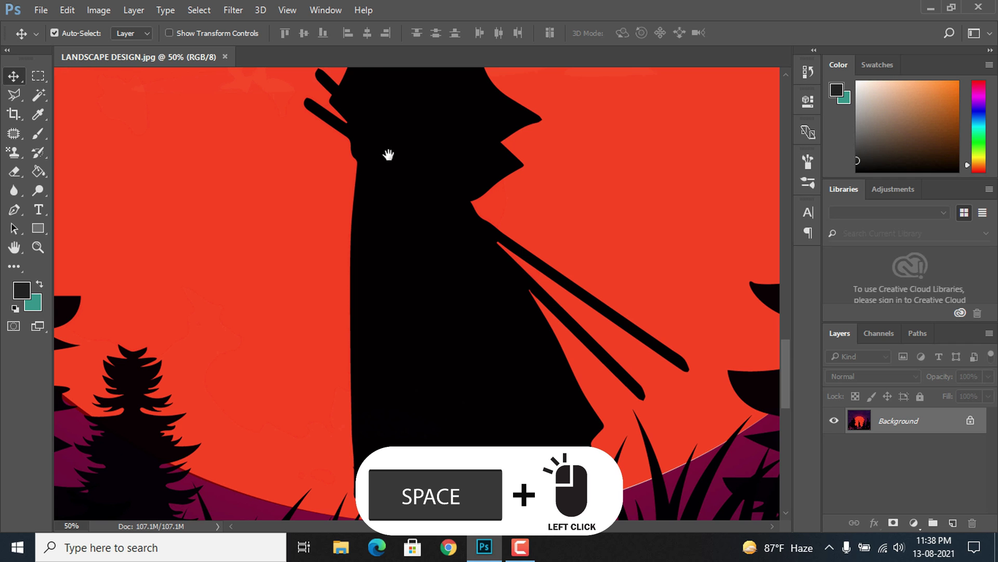
pyautogui.moveTo(388, 154); pyautogui.dragTo(847, 483)
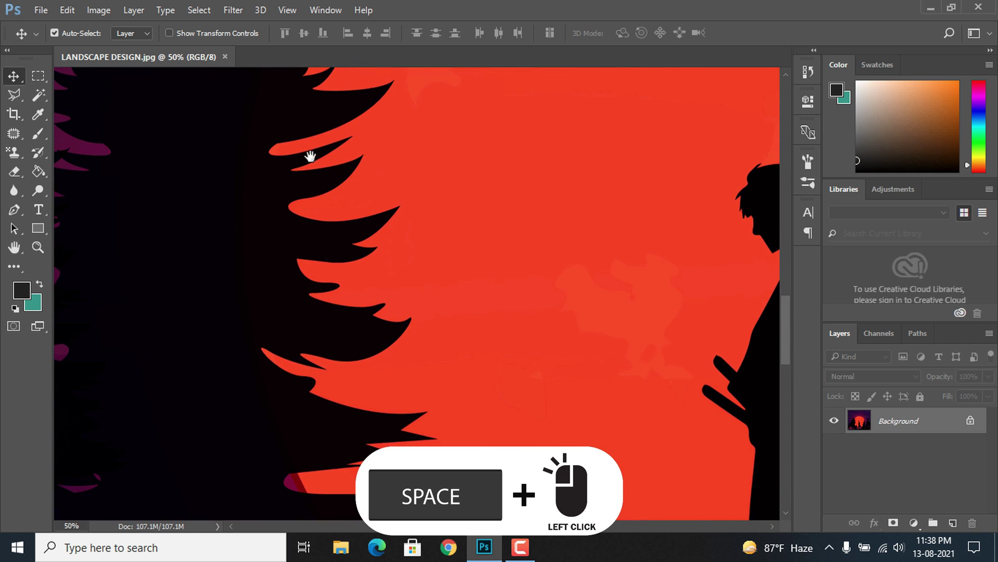
pyautogui.moveTo(310, 156)
pyautogui.mouseDown()
pyautogui.moveTo(525, 368)
pyautogui.moveTo(336, 236)
pyautogui.moveTo(336, 312)
pyautogui.moveTo(358, 261)
pyautogui.moveTo(324, 243)
pyautogui.moveTo(312, 295)
pyautogui.mouseUp()
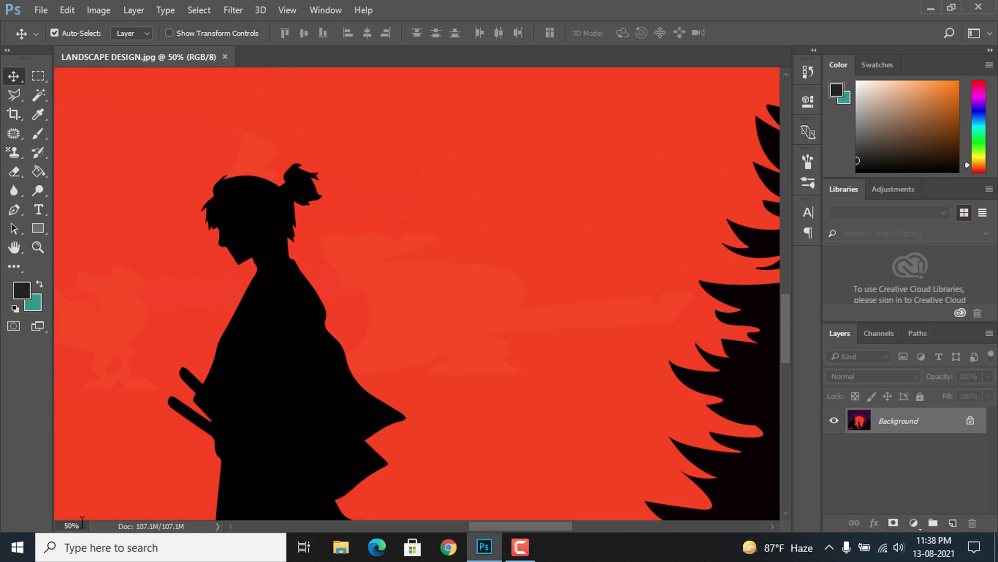
# View the image at its actual size of 100%, and fit the whole canvas back into the window
pyautogui.moveTo(82, 526); pyautogui.dragTo(59, 521)
pyautogui.hotkey('ctrl', '1')
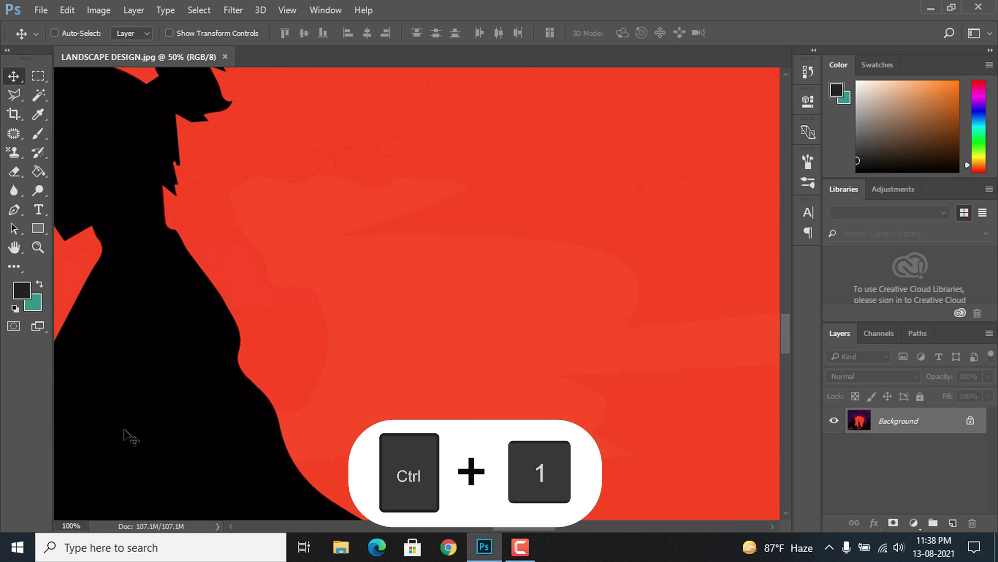
pyautogui.click(71, 526)
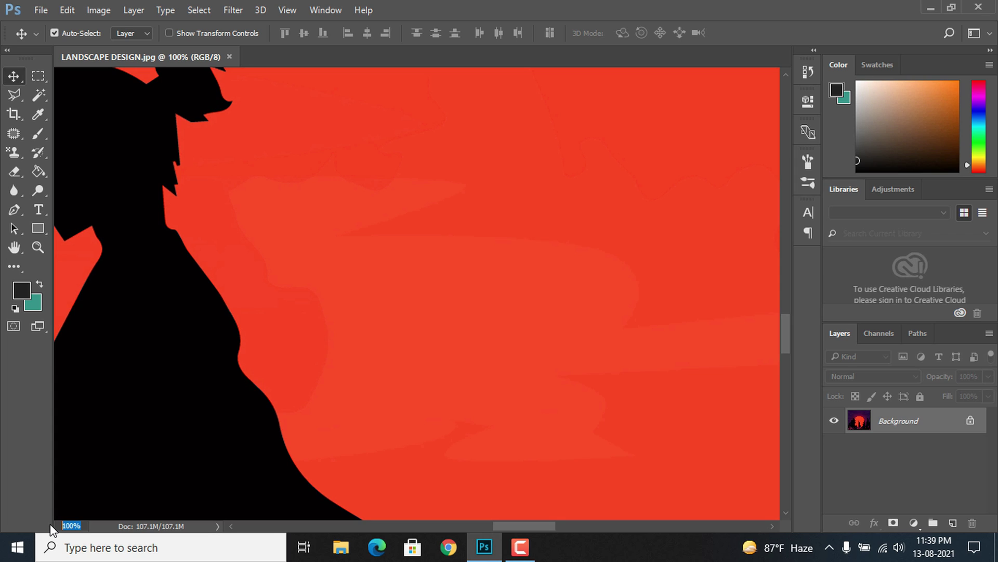
pyautogui.press('ctrl')
pyautogui.hotkey('ctrl', '0')
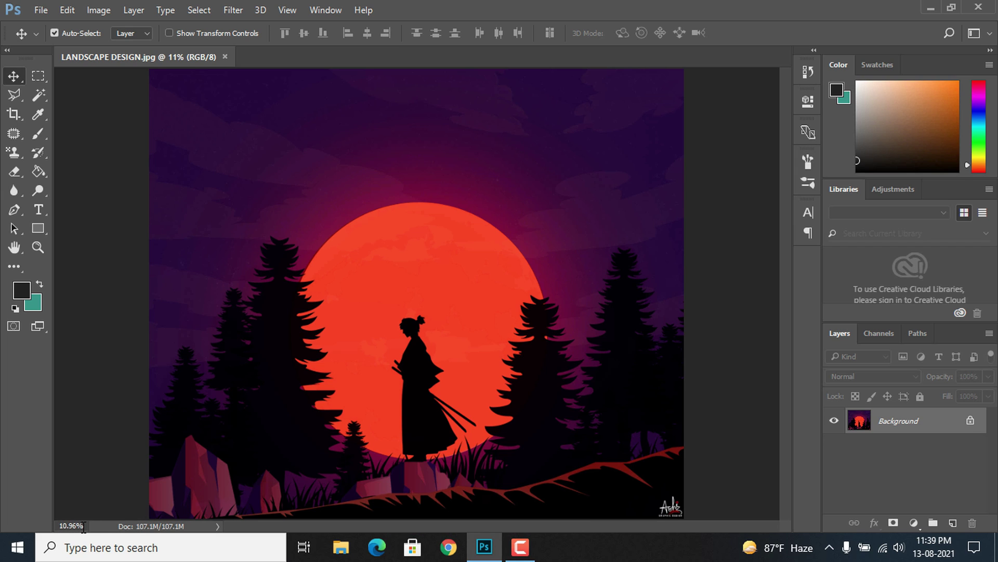
pyautogui.moveTo(86, 525); pyautogui.dragTo(52, 522)
# Return to the Move tool and repeatedly hide and restore all toolbars and panels around the image
pyautogui.press('i')
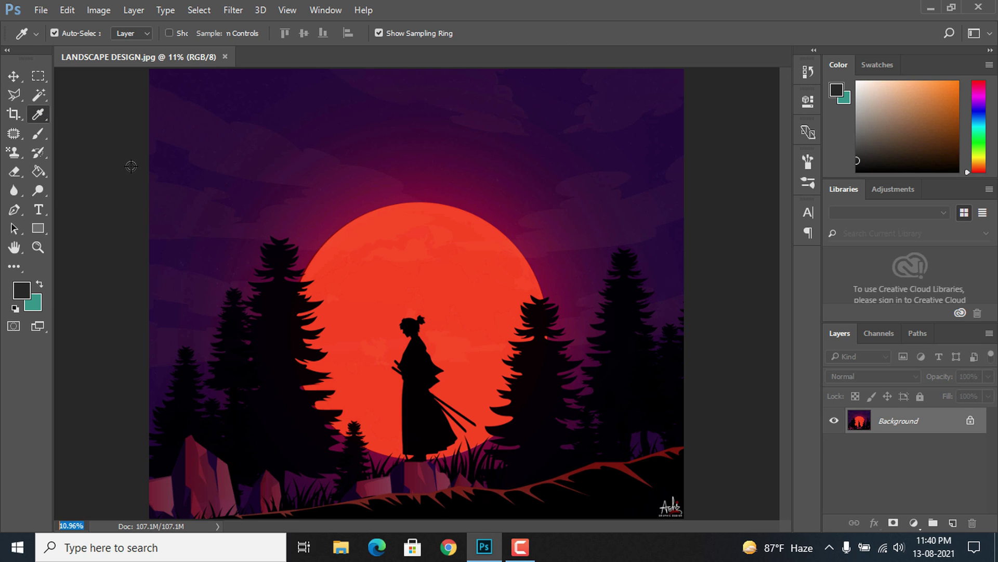
pyautogui.click(13, 77)
pyautogui.press('Tab')
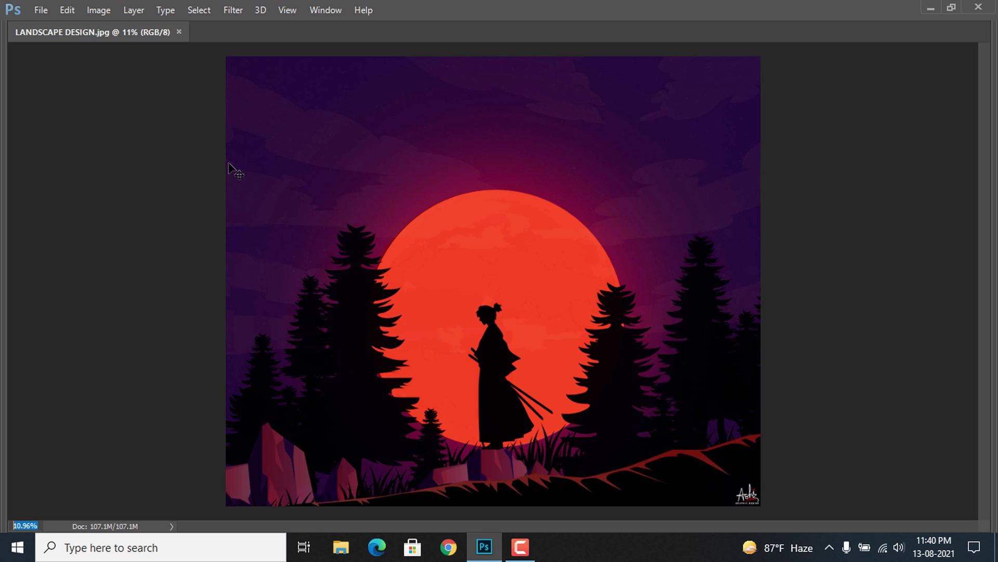
pyautogui.press('Tab')
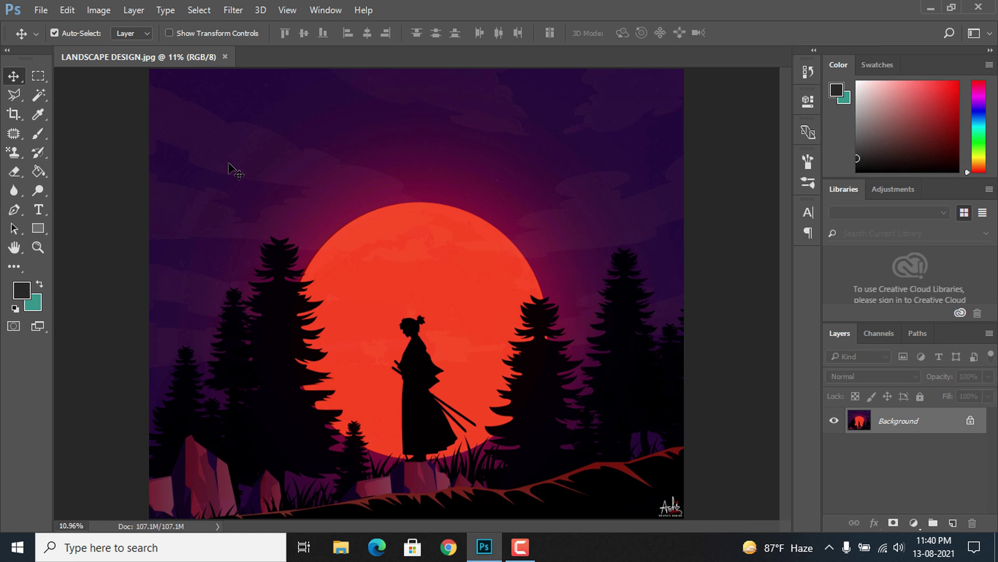
pyautogui.press('Tab')
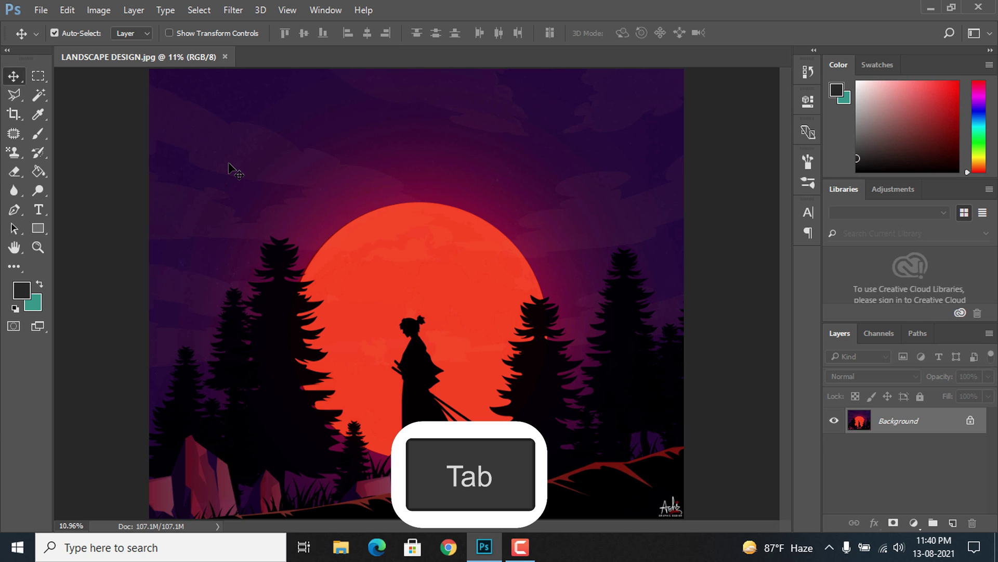
pyautogui.press('Tab')
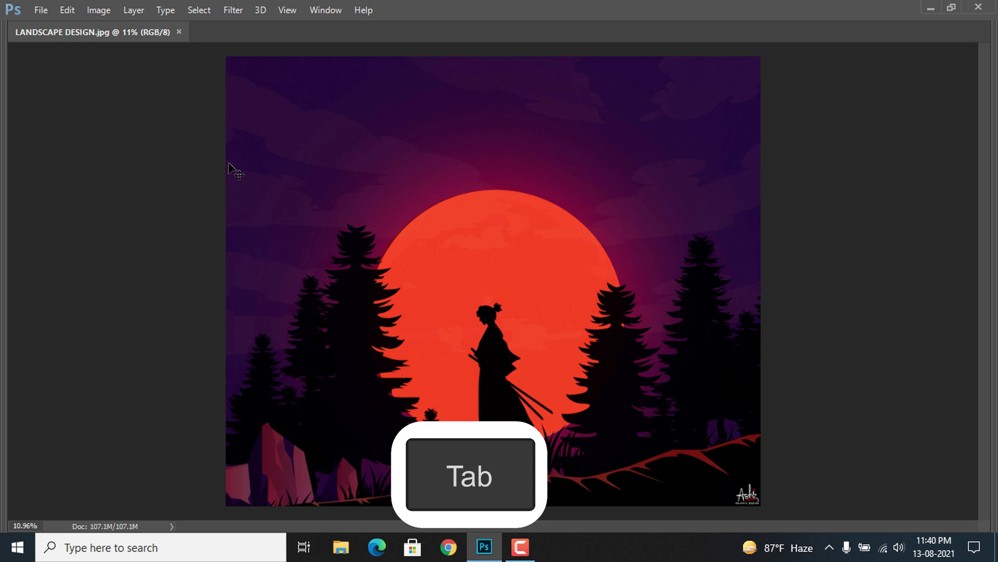
pyautogui.press('Tab')
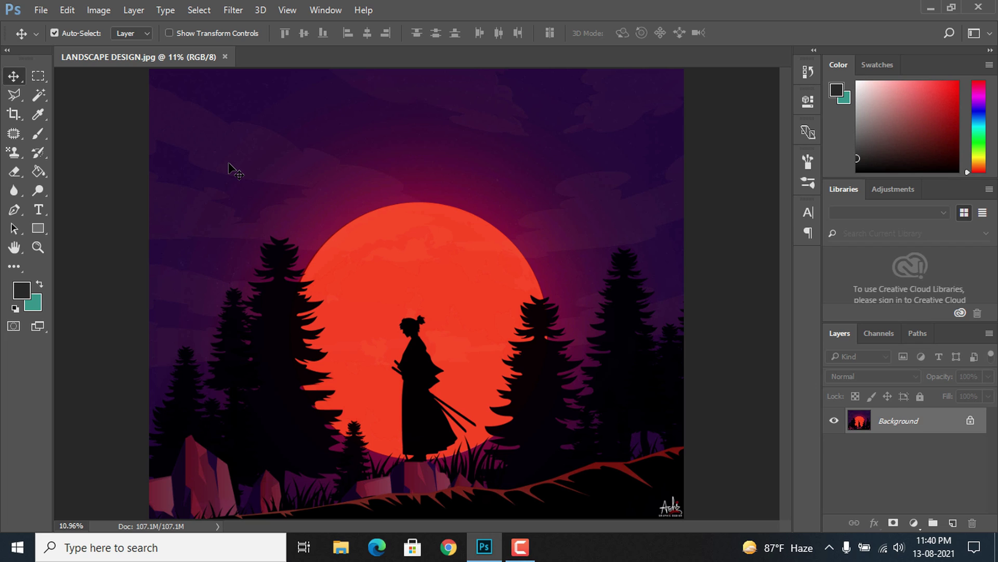
pyautogui.press('Tab')
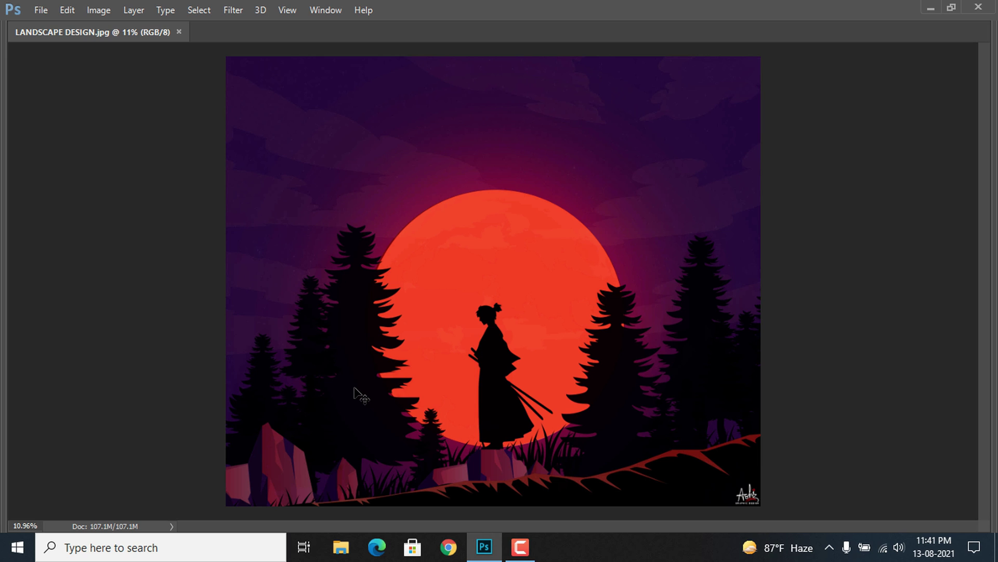
pyautogui.press('Tab')
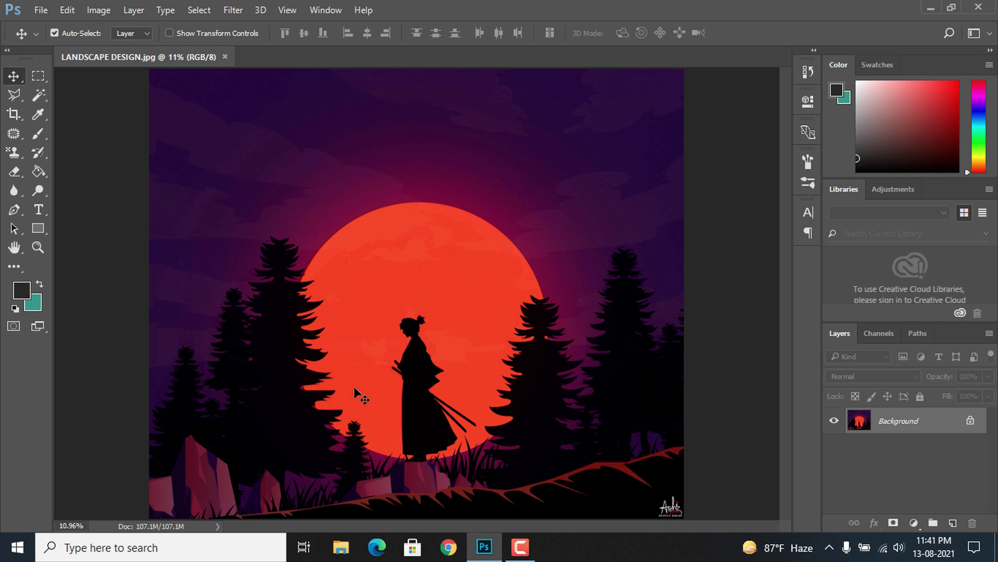
# Cycle the image without panels through the full screen modes, and restore the standard screen with all panels
pyautogui.press('Tab')
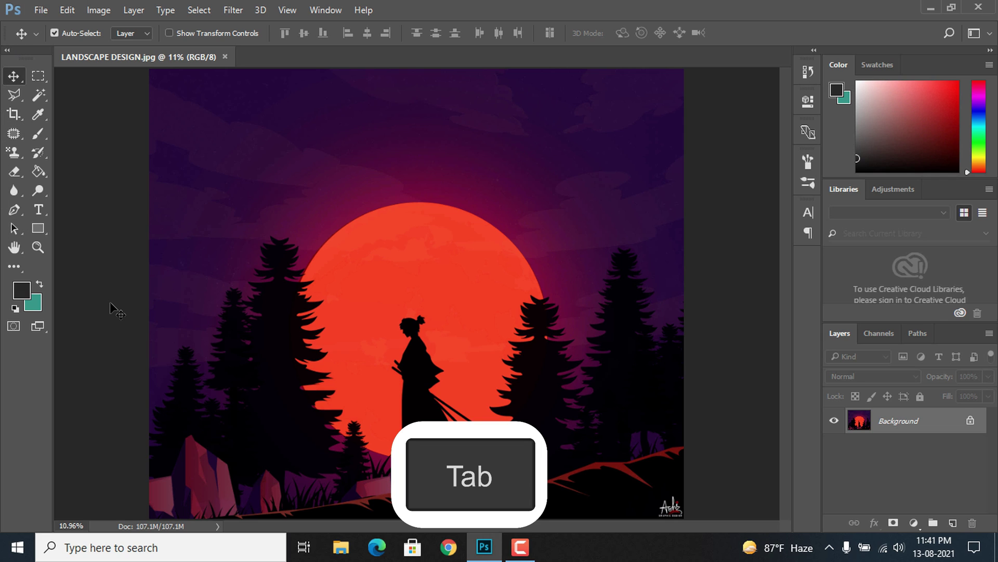
pyautogui.press('f')
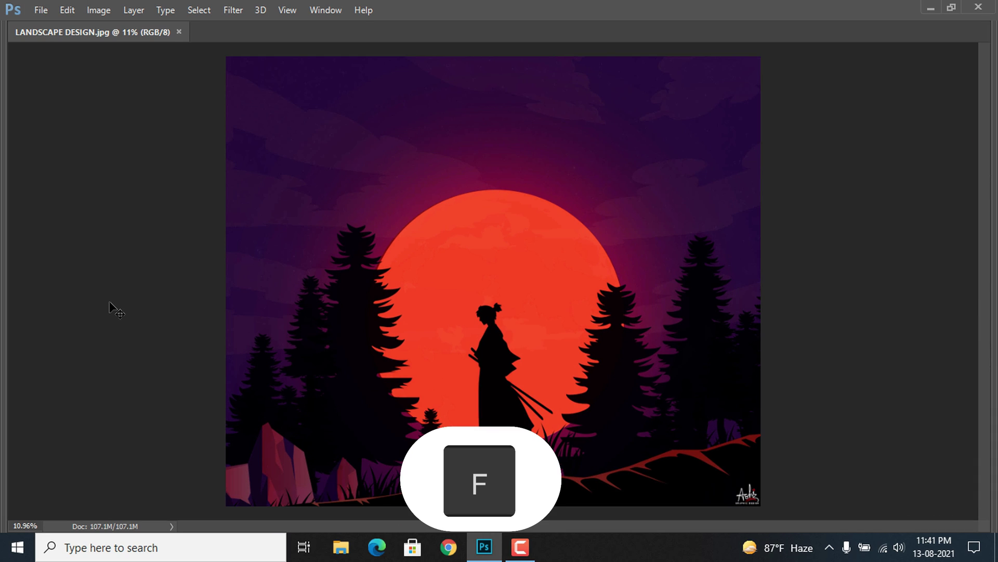
pyautogui.press('f')
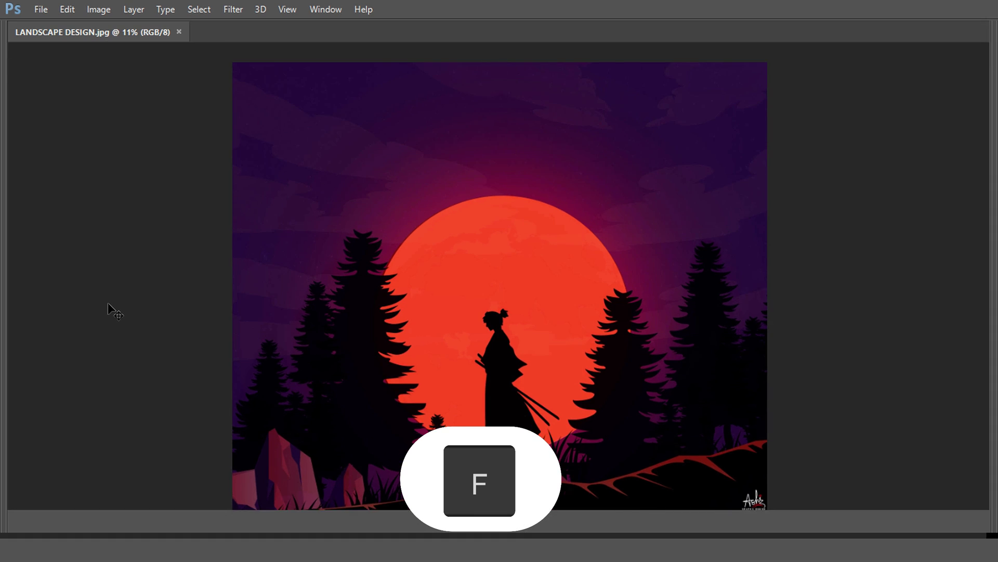
pyautogui.press('f')
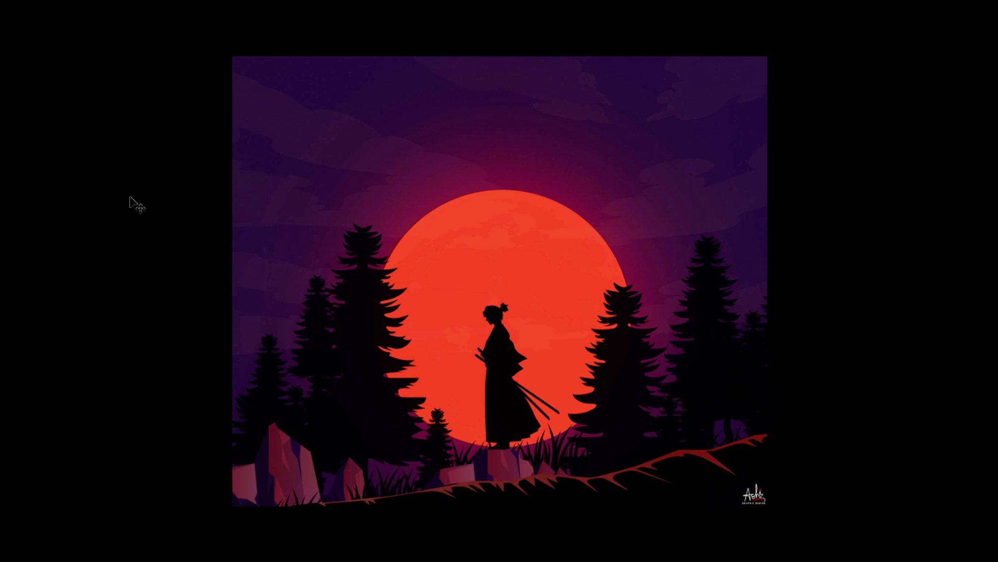
pyautogui.press('f')
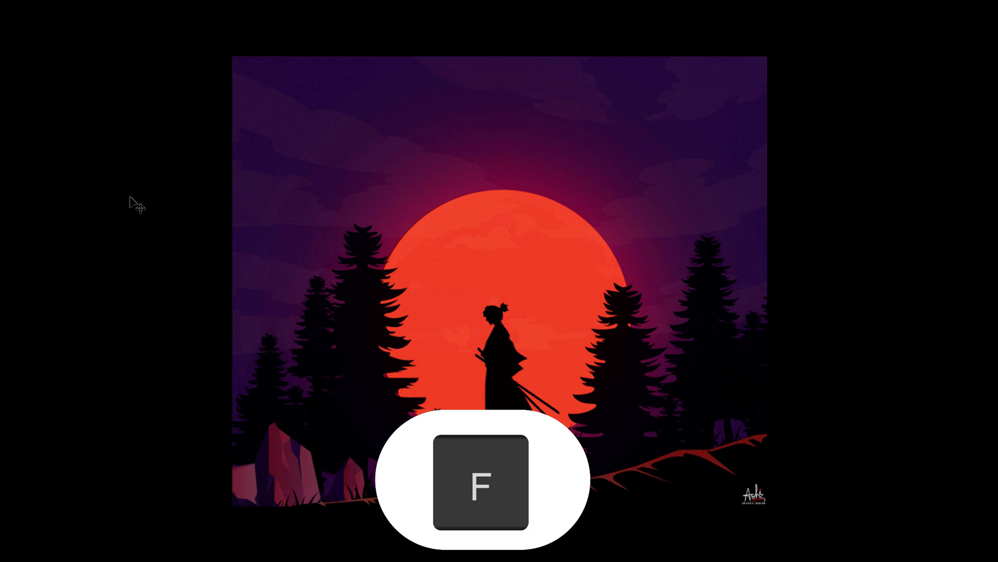
pyautogui.press('Tab')
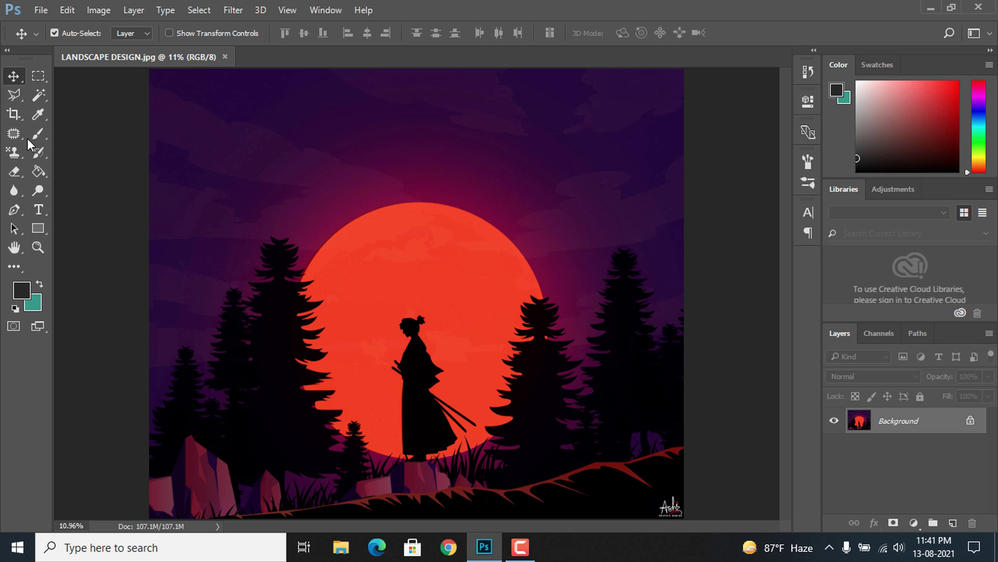
# Look through the hidden tools grouped with the Move, Rectangular Marquee, Polygonal Lasso and Horizontal Type tools
pyautogui.rightClick(11, 79)
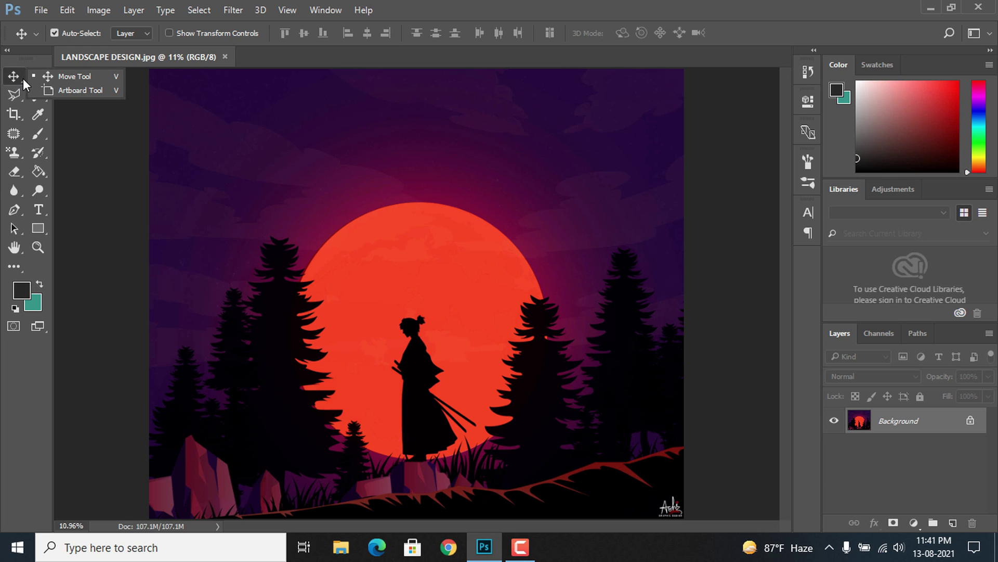
pyautogui.rightClick(13, 79)
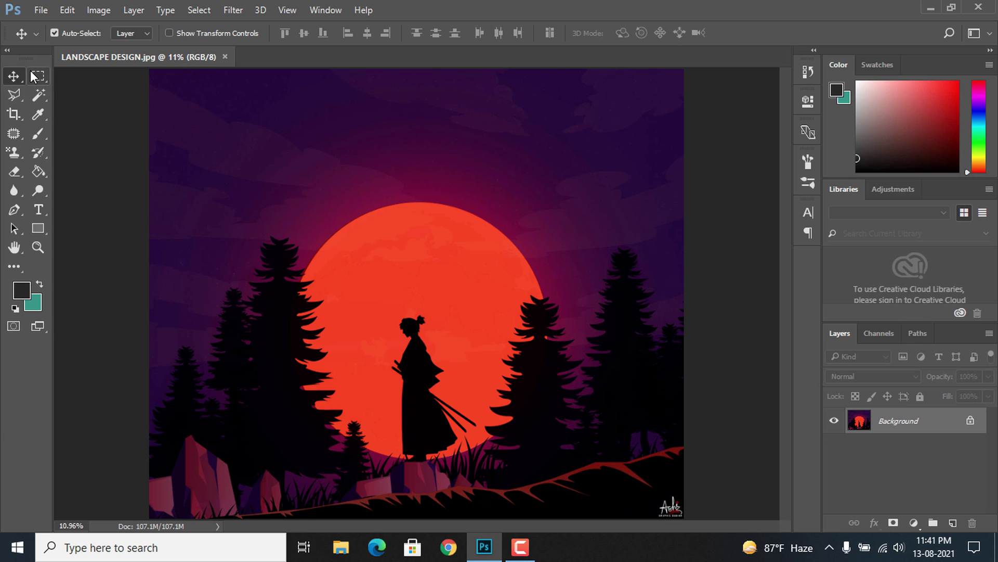
pyautogui.click(37, 76)
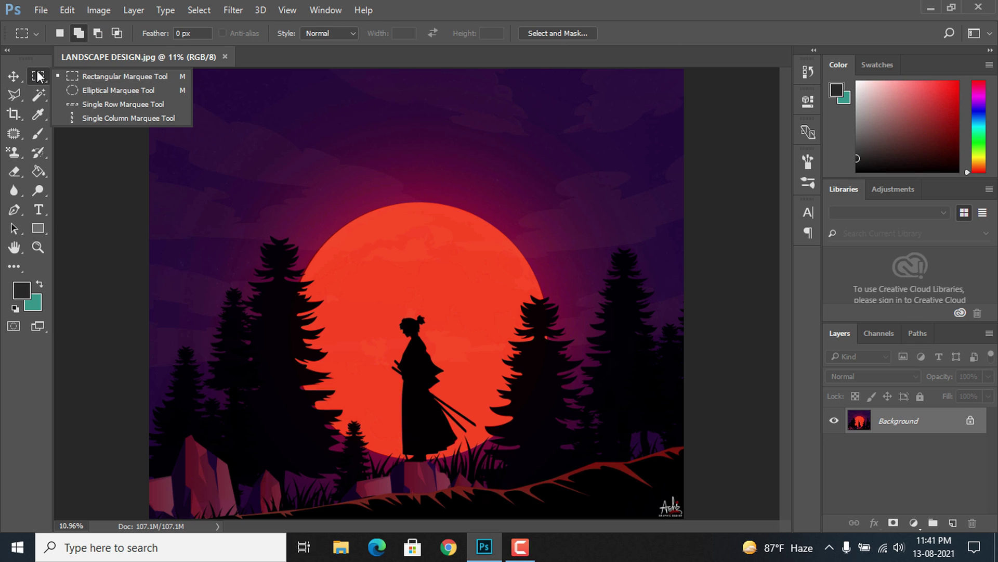
pyautogui.click(14, 94)
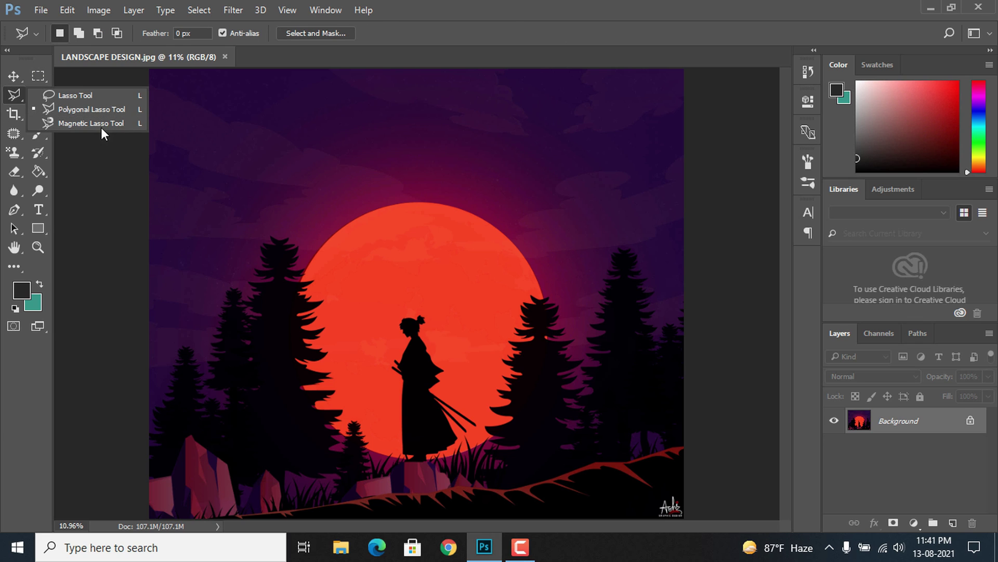
pyautogui.click(40, 209)
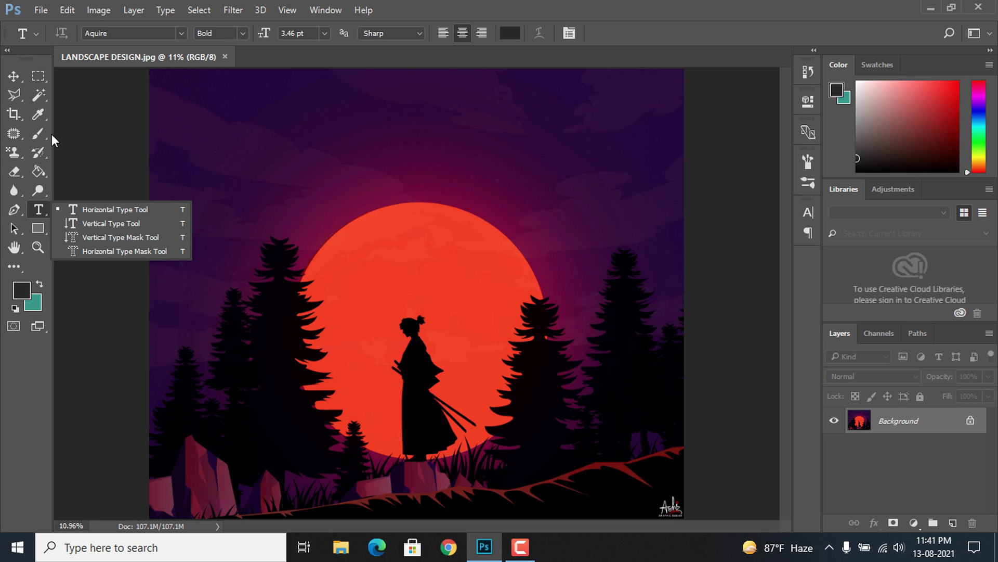
# Switch from the Move tool to the Horizontal Type tool and back to the Move tool
pyautogui.click(11, 77)
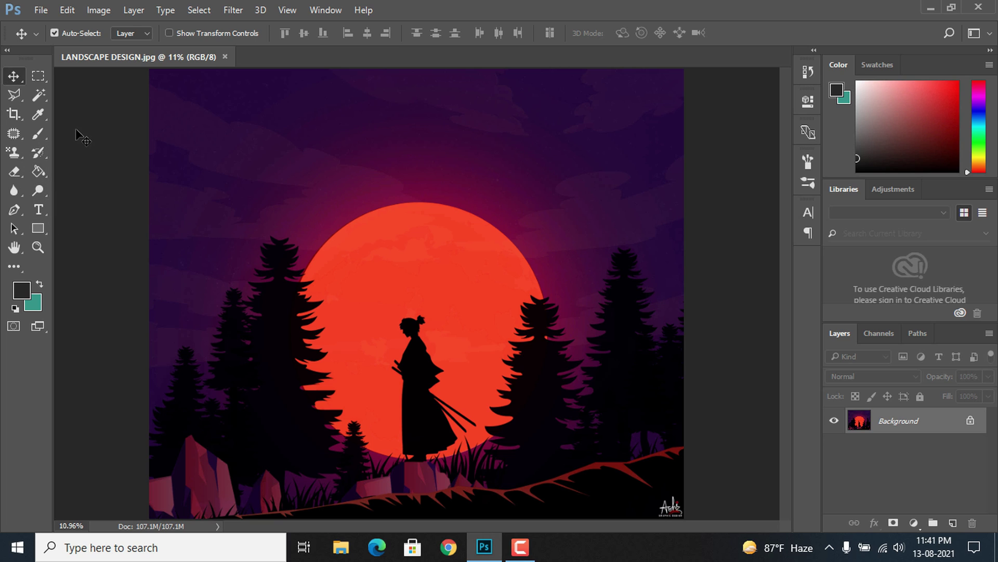
pyautogui.click(46, 214)
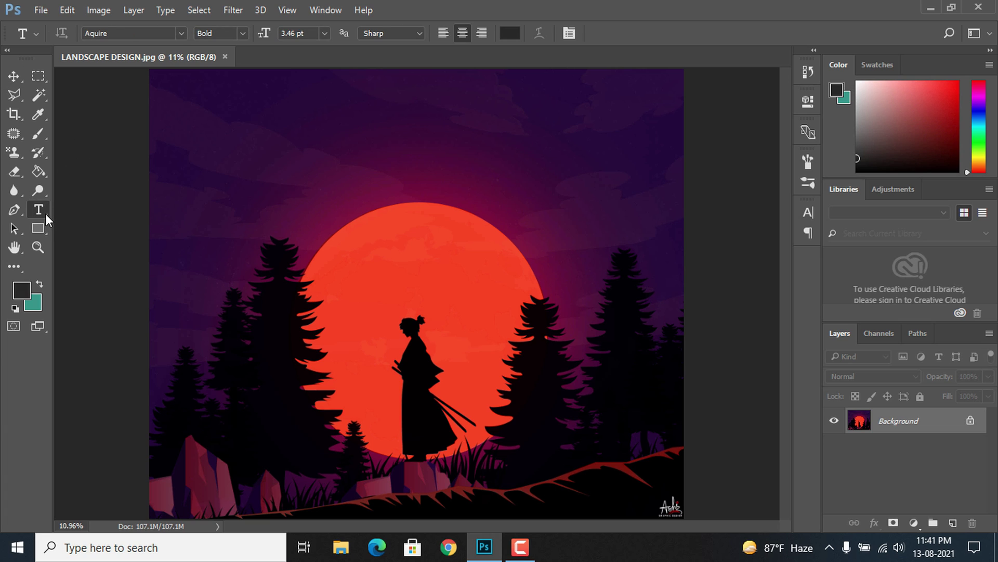
pyautogui.press('v')
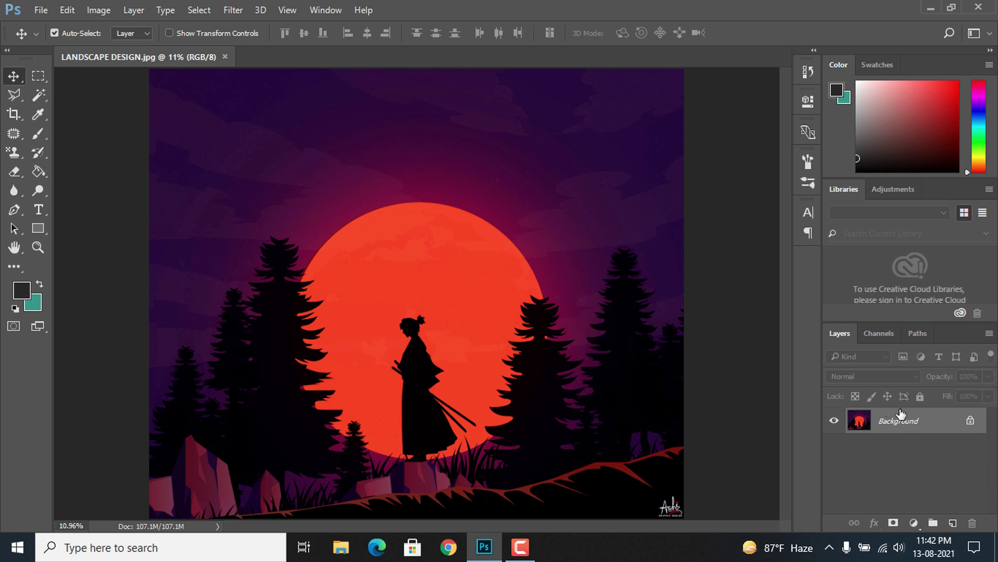
# Unlock the Background layer and start a free transform on the whole image
pyautogui.click(970, 420)
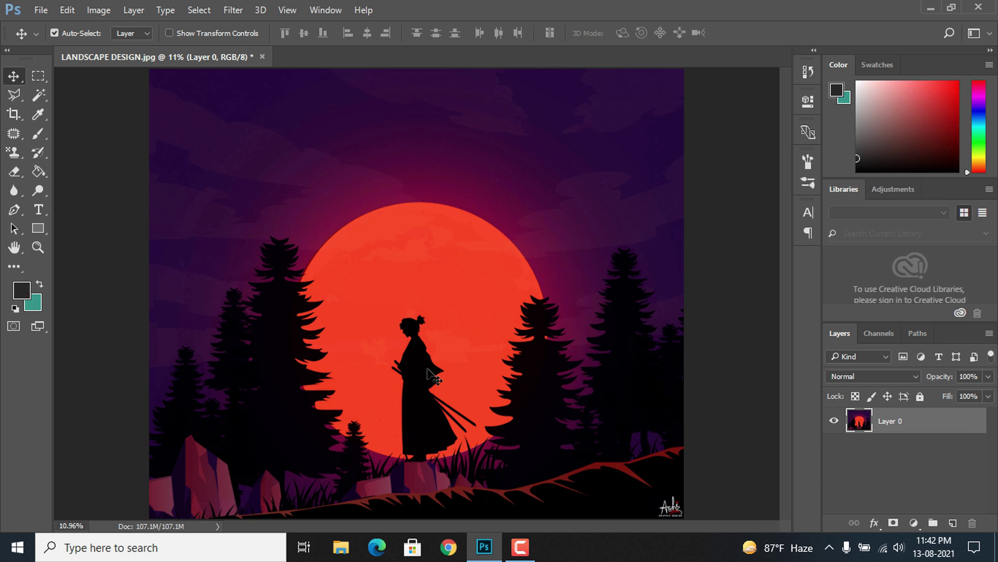
pyautogui.hotkey('ctrl', 't')
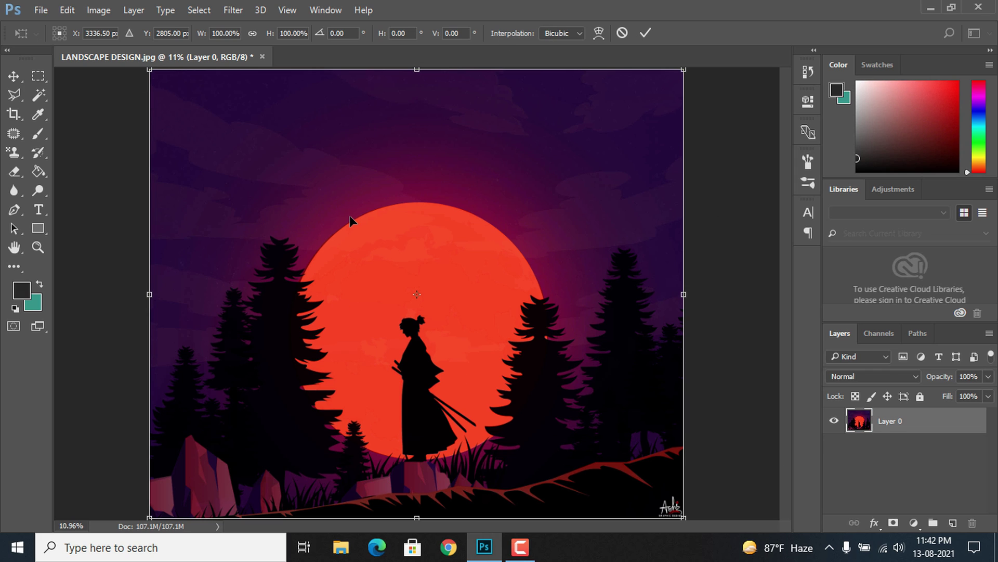
pyautogui.scroll(-3, 340, 245)
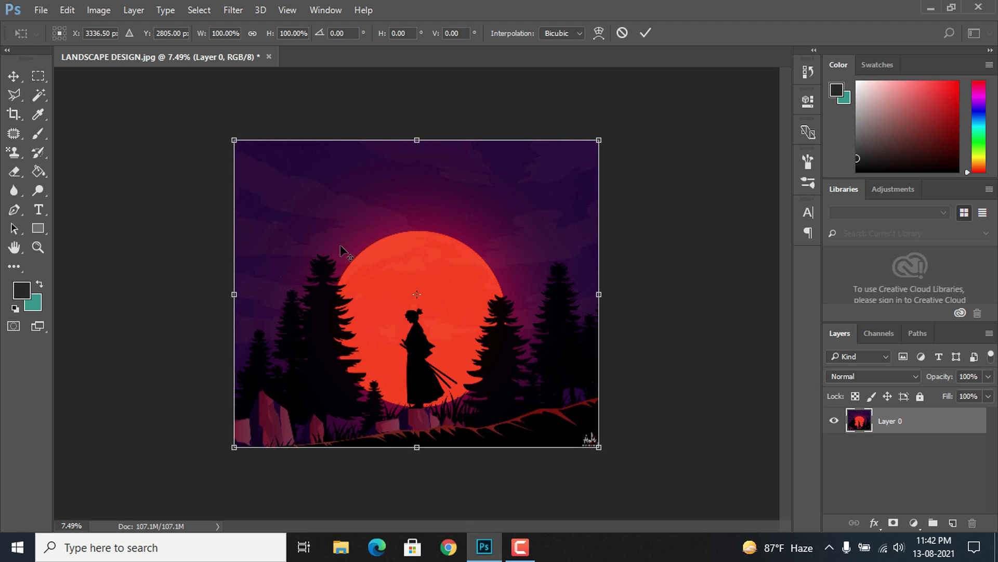
pyautogui.scroll(-4, 340, 245)
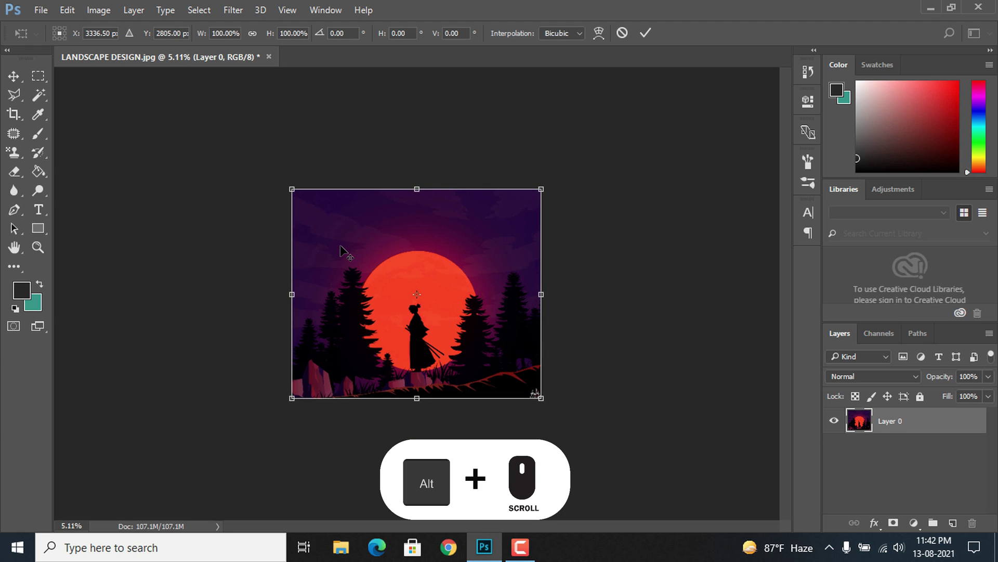
pyautogui.scroll(2, 340, 244)
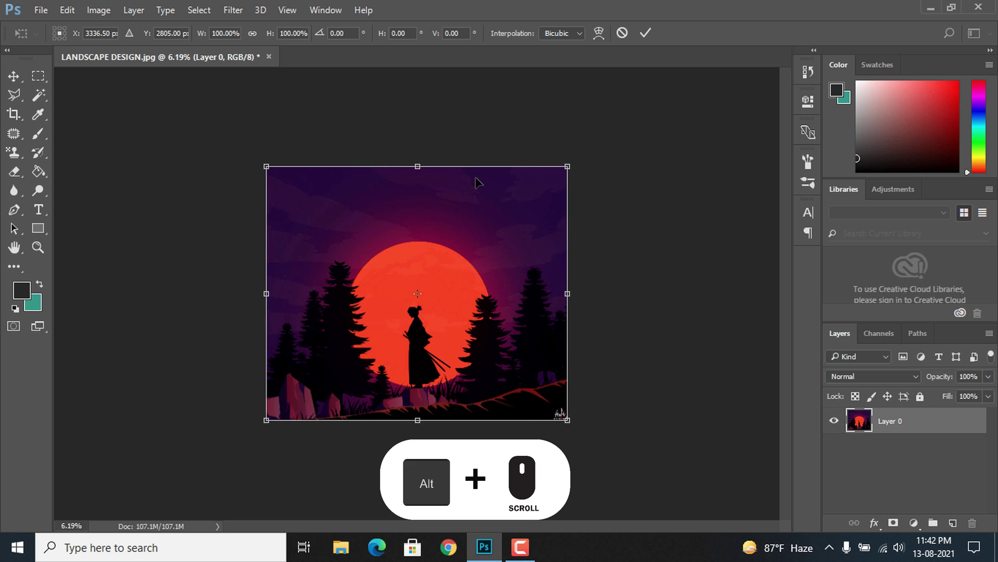
# Try distorting the image disproportionately to about 47% width and 105% height, and restore it to its full size
pyautogui.moveTo(569, 167); pyautogui.dragTo(409, 255)
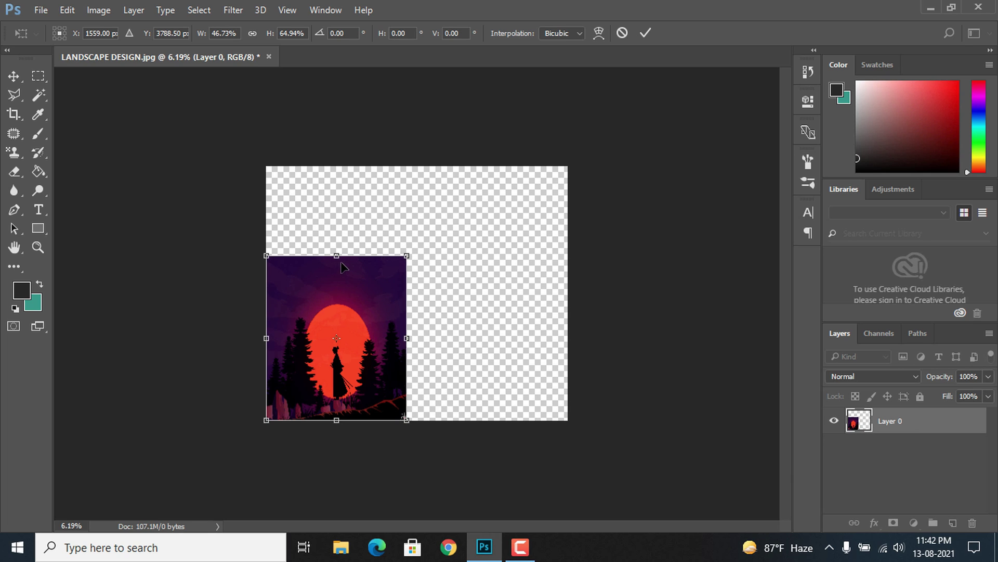
pyautogui.moveTo(337, 256); pyautogui.dragTo(332, 154)
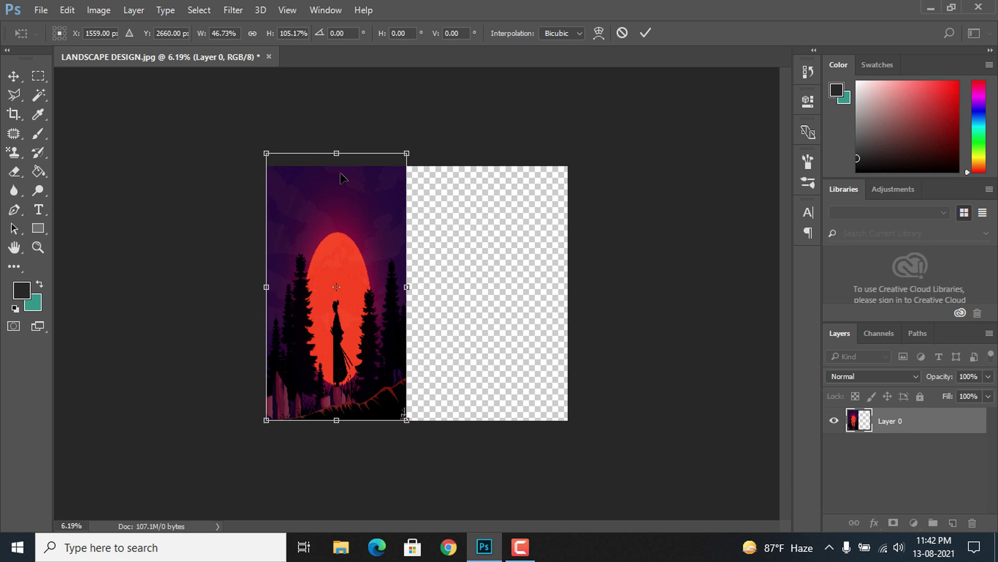
pyautogui.moveTo(407, 154); pyautogui.dragTo(567, 166)
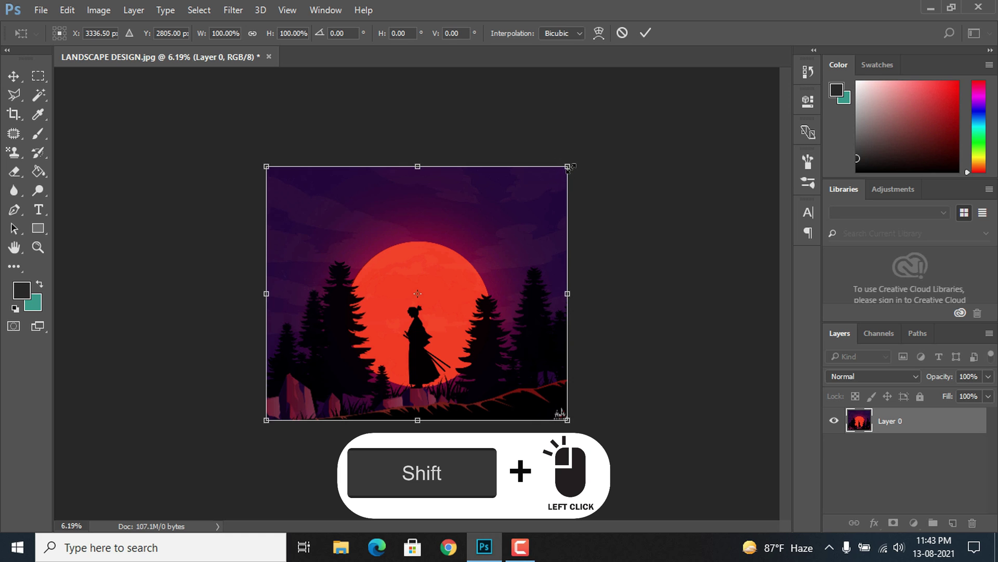
# Scale the image up proportionally to about 101% from its upper-right corner and apply the transform
pyautogui.moveTo(569, 167)
pyautogui.mouseDown()
pyautogui.moveTo(411, 278)
pyautogui.moveTo(603, 166)
pyautogui.moveTo(463, 214)
pyautogui.moveTo(544, 196)
pyautogui.moveTo(455, 253)
pyautogui.moveTo(196, 316)
pyautogui.moveTo(509, 207)
pyautogui.moveTo(569, 162)
pyautogui.mouseUp()
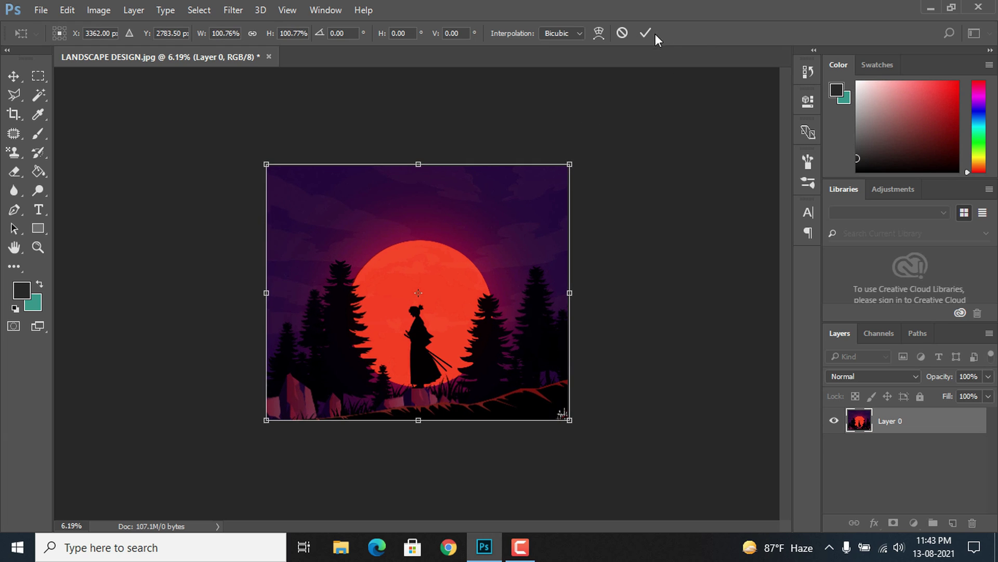
pyautogui.click(647, 33)
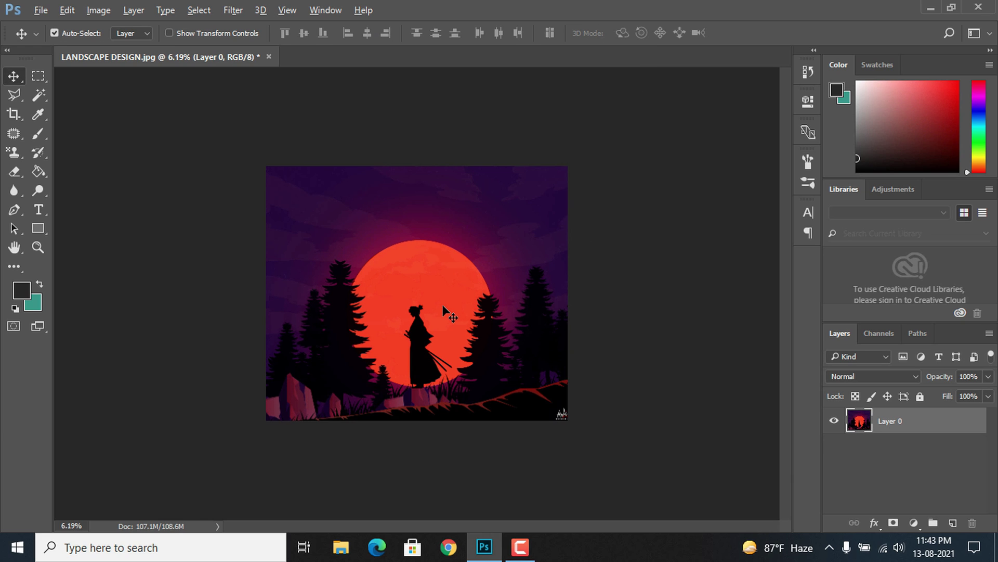
# Create a new empty layer above the image layer, named after the author, with no colour, Normal mode and 100% opacity
pyautogui.press('alt')
pyautogui.press('ctrl')
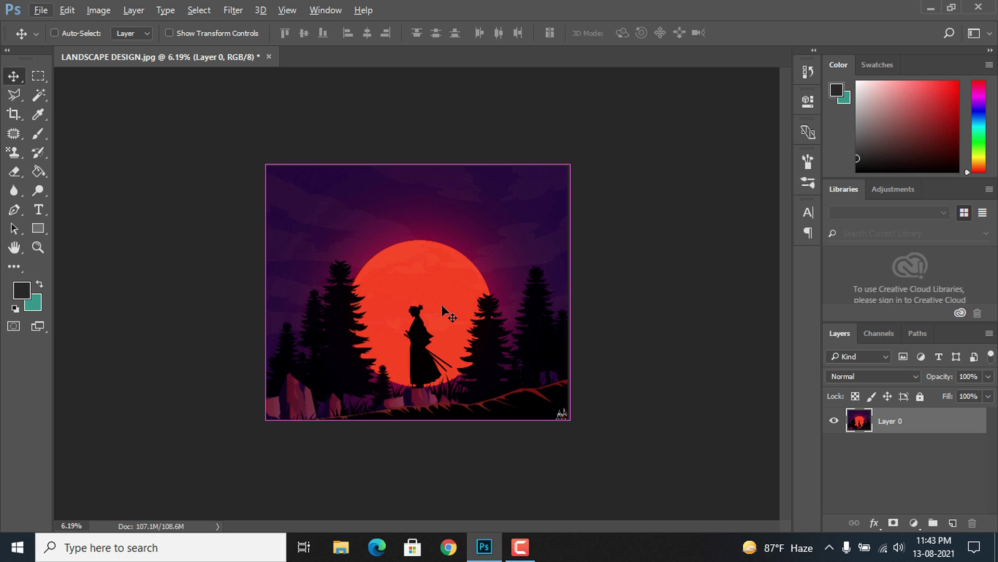
pyautogui.scroll(5, 267, 202)
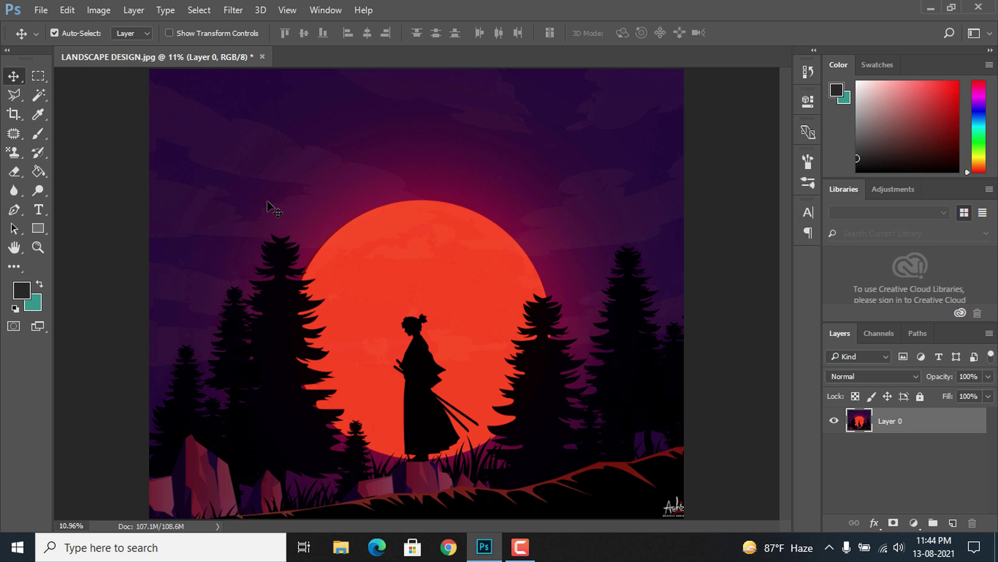
pyautogui.press('ctrl')
pyautogui.hotkey('ctrl', 'shift', 'n')
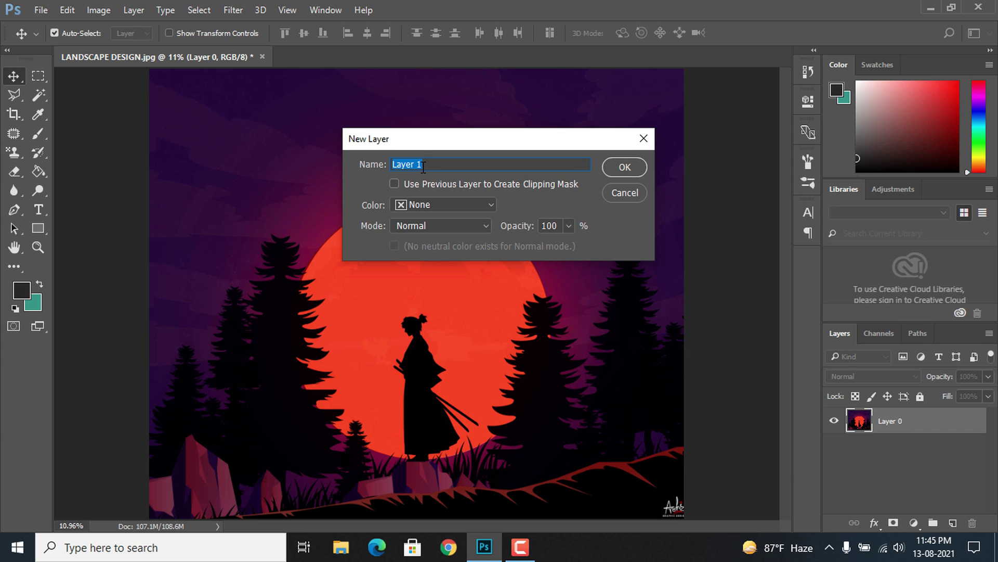
pyautogui.write('TL AKIB')
pyautogui.click(625, 167)
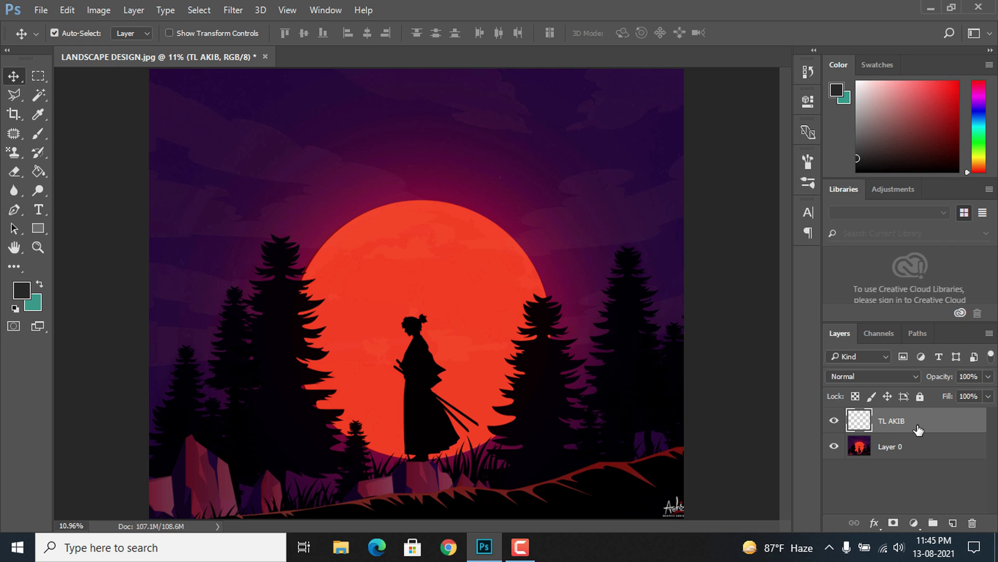
# Duplicate the new empty layer four times and give the layer list more height
pyautogui.moveTo(919, 427); pyautogui.dragTo(956, 522)
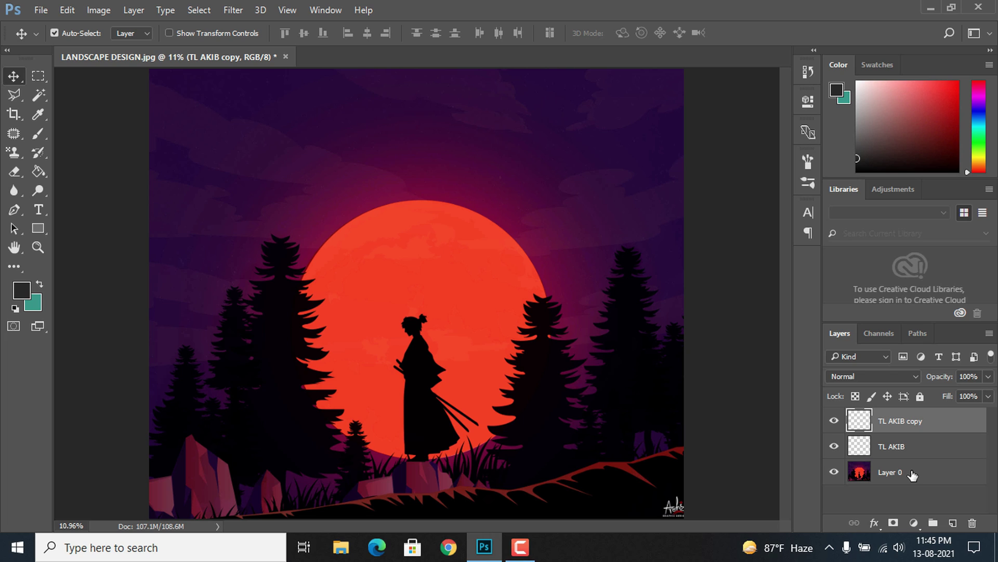
pyautogui.hotkey('ctrl', 'j')
pyautogui.hotkey('ctrl', 'j')
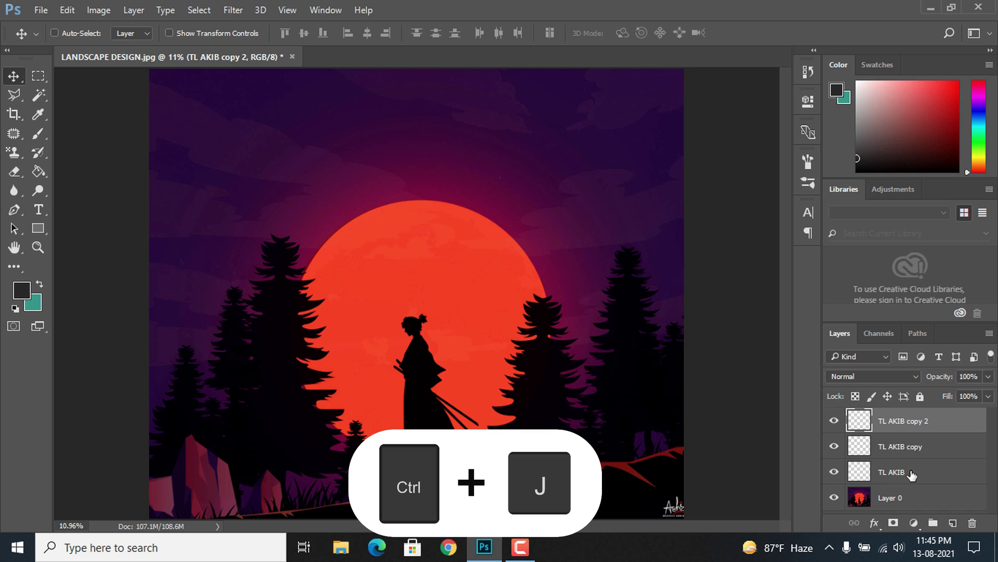
pyautogui.hotkey('ctrl', 'j')
pyautogui.hotkey('ctrl', 'j')
pyautogui.moveTo(911, 322); pyautogui.dragTo(927, 262)
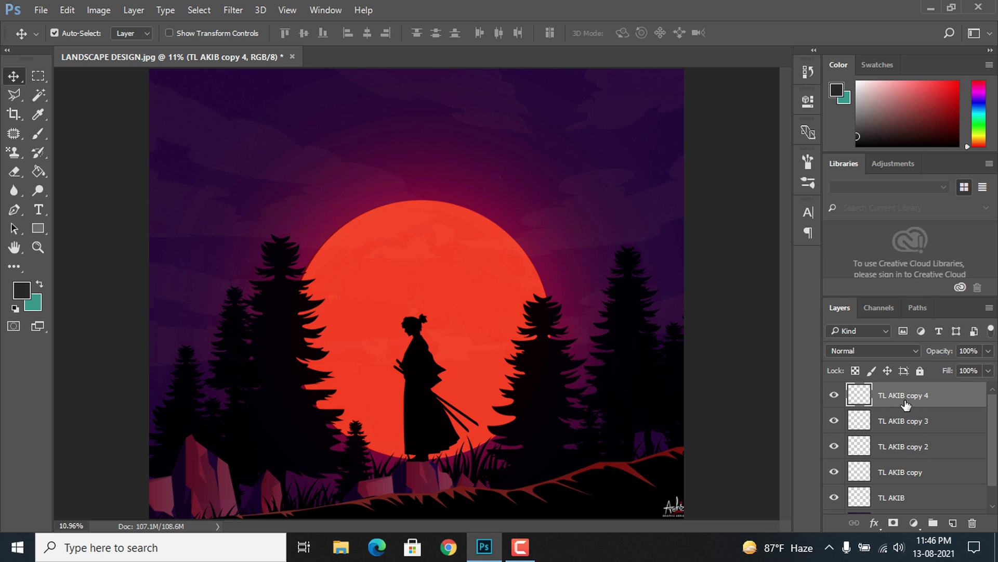
# Select the topmost layer copy together with the first copy, skipping the two layers between them
pyautogui.click(908, 422)
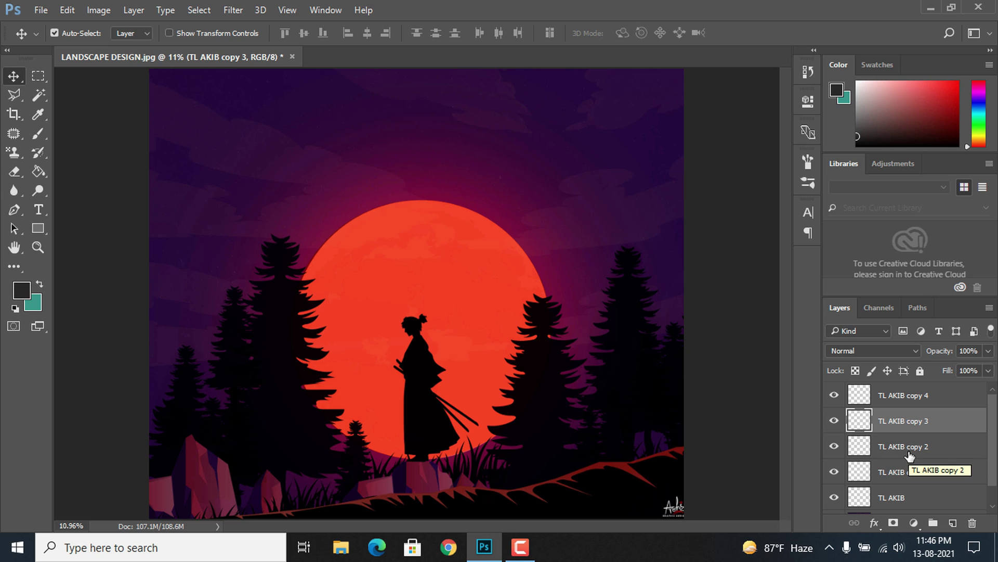
pyautogui.click(914, 399)
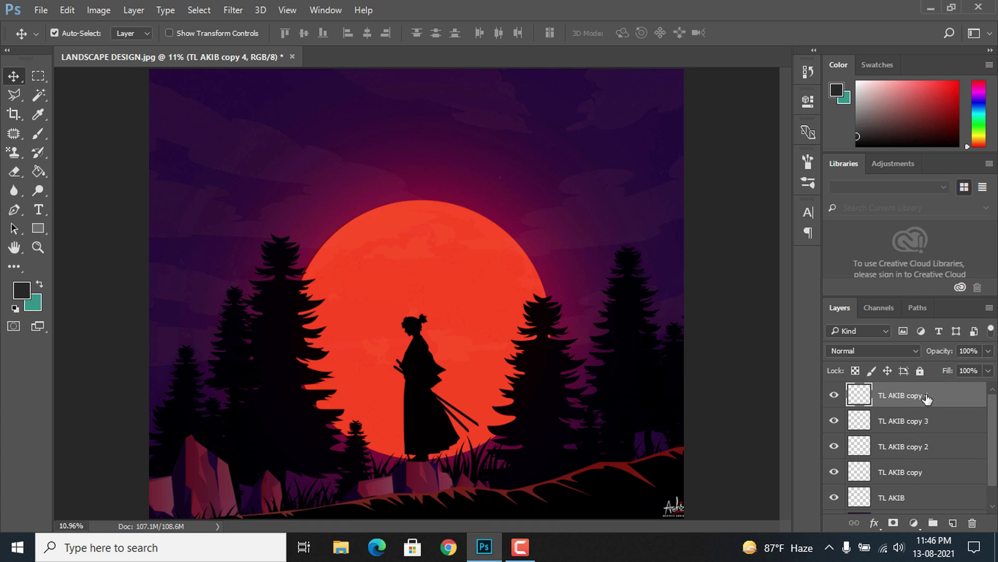
pyautogui.press('ctrl')
pyautogui.keyDown('ctrl'); pyautogui.click(923, 473); pyautogui.keyUp('ctrl')
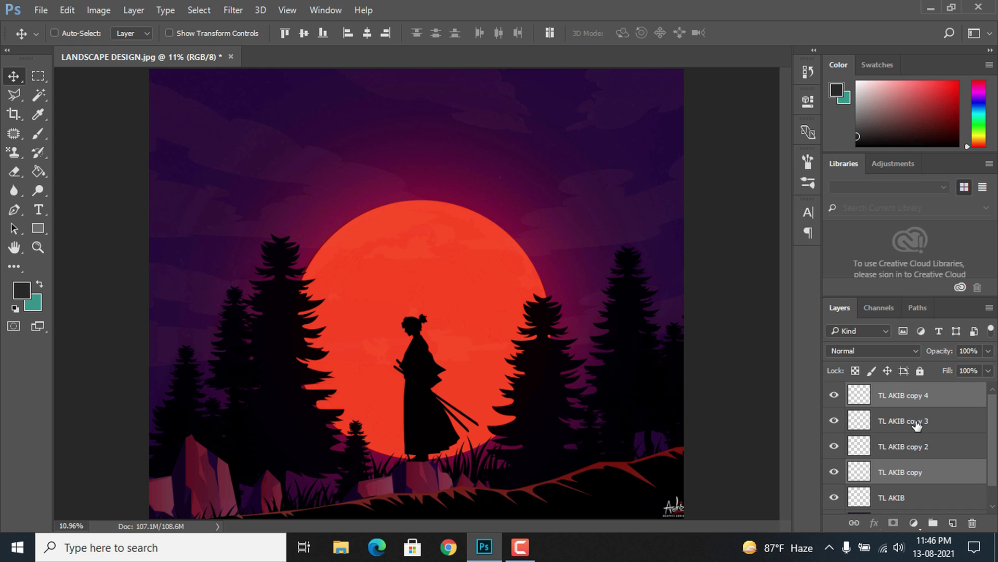
# Select the three topmost layer copies together as one continuous range, from copy 4 to copy 2
pyautogui.click(915, 449)
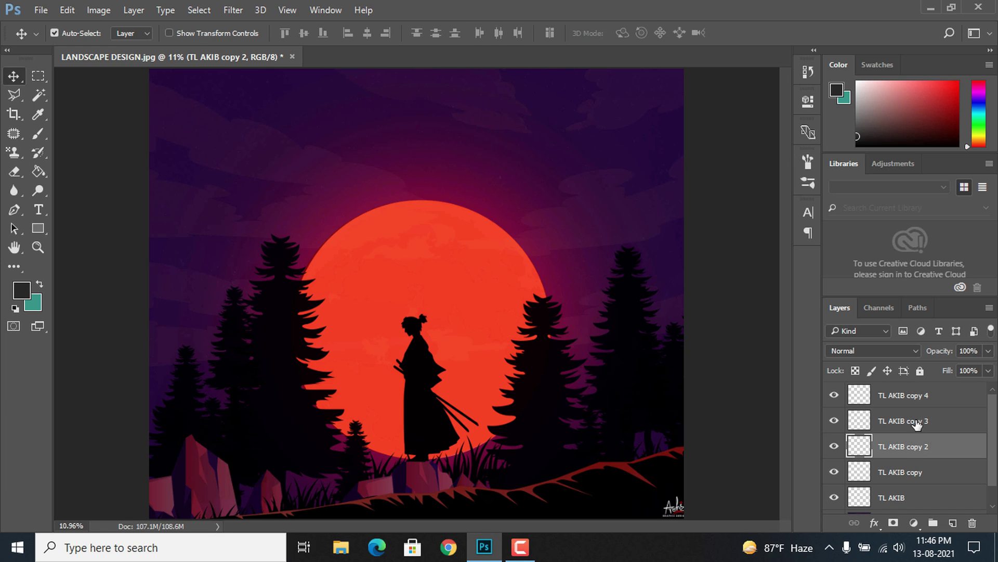
pyautogui.click(921, 396)
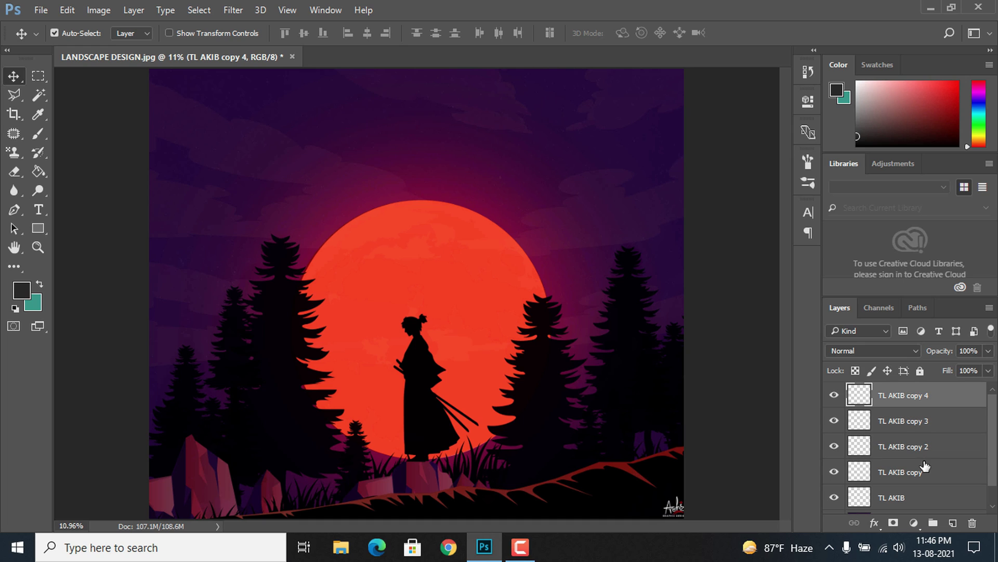
pyautogui.click(926, 447)
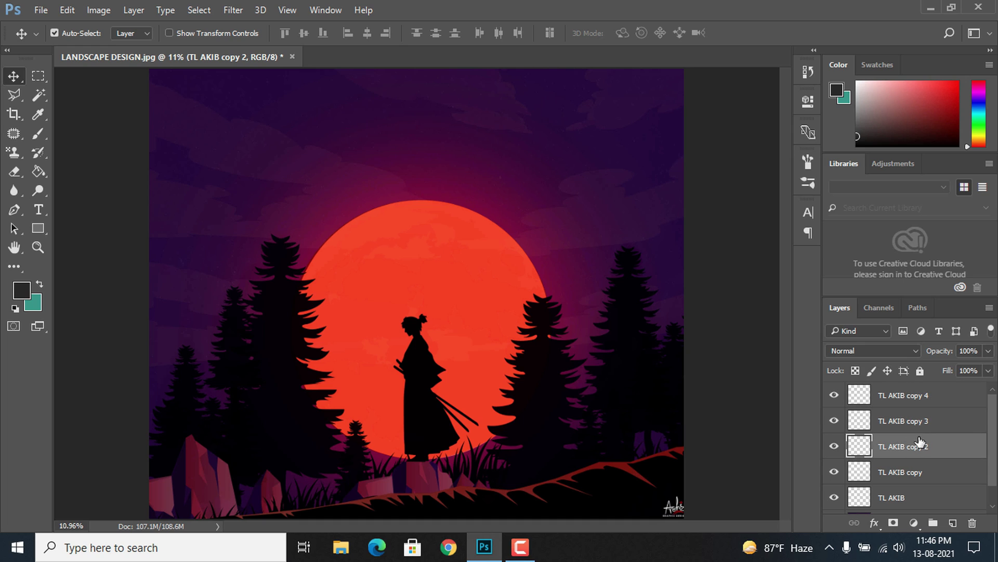
pyautogui.click(910, 398)
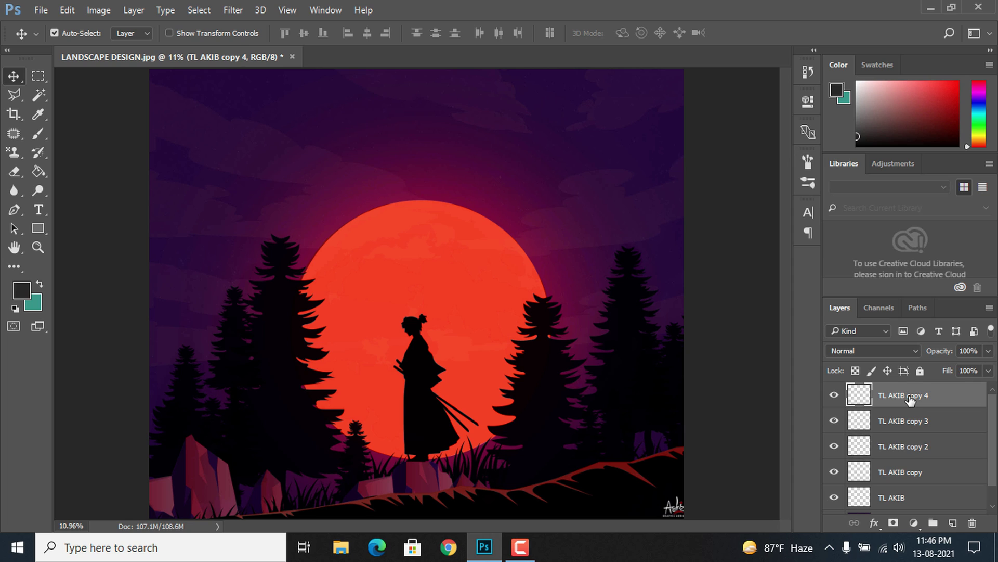
pyautogui.click(923, 448)
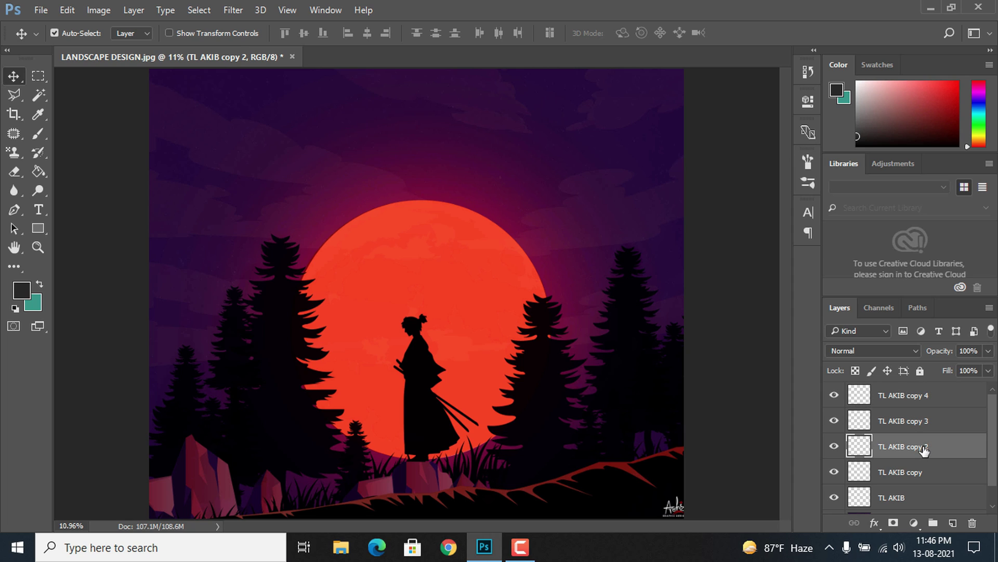
pyautogui.click(906, 398)
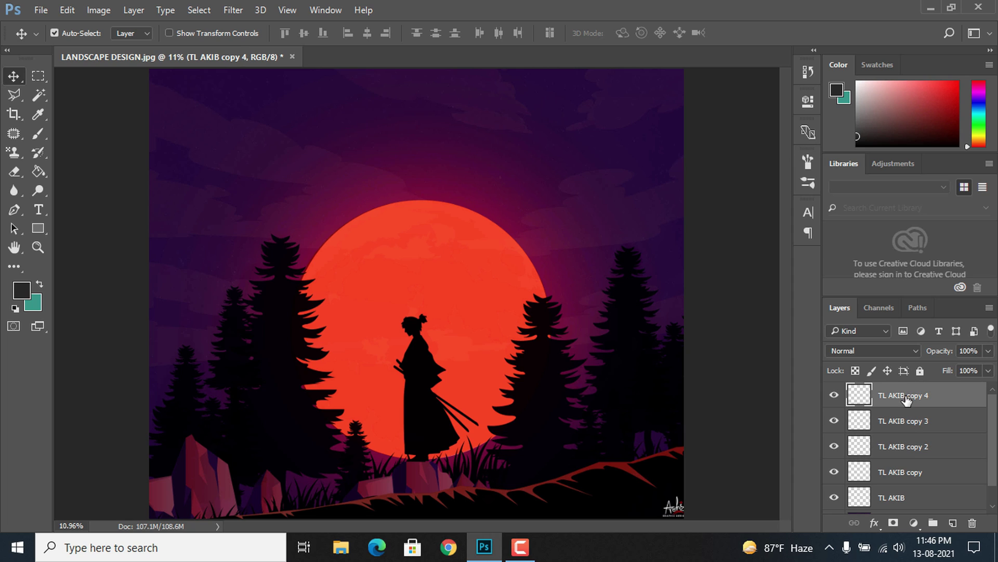
pyautogui.keyDown('shift'); pyautogui.click(927, 450); pyautogui.keyUp('shift')
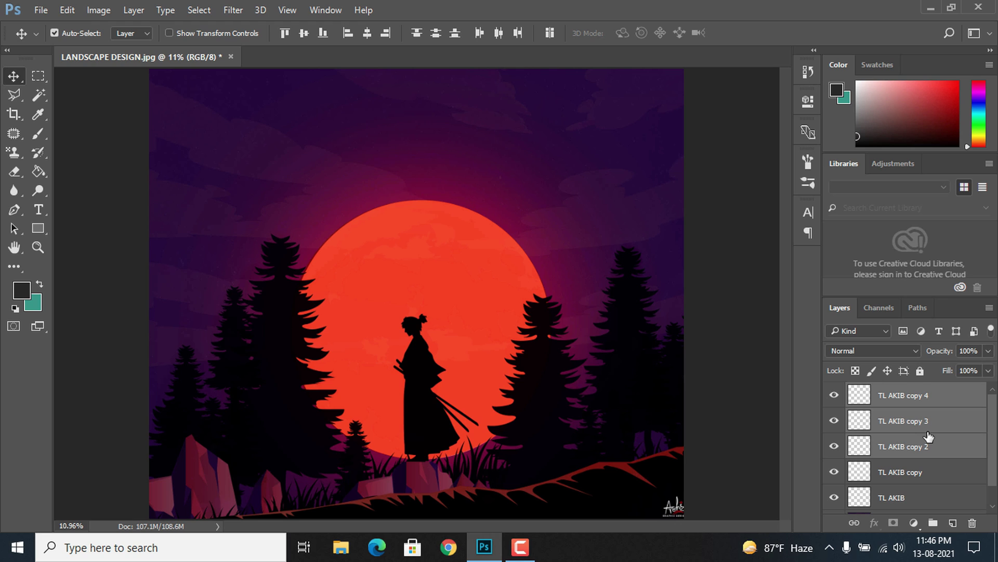
# Merge the three selected topmost layer copies into a single layer
pyautogui.click(134, 10)
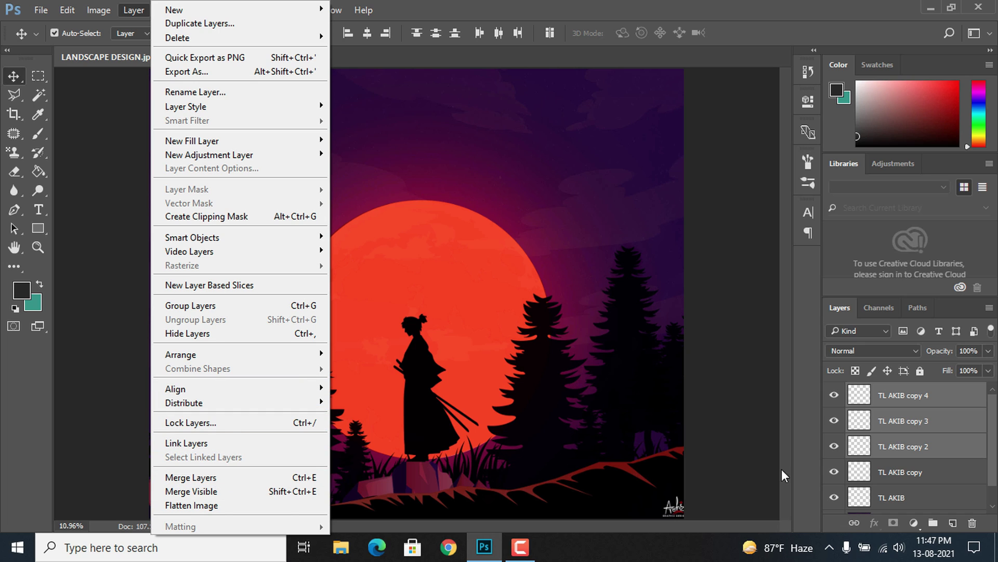
pyautogui.click(991, 453)
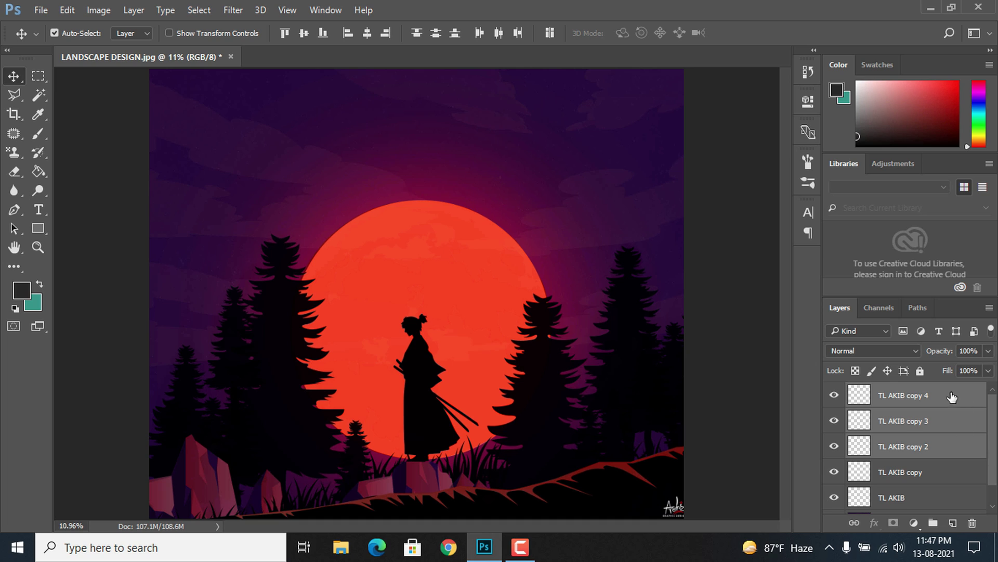
pyautogui.hotkey('ctrl', 'e')
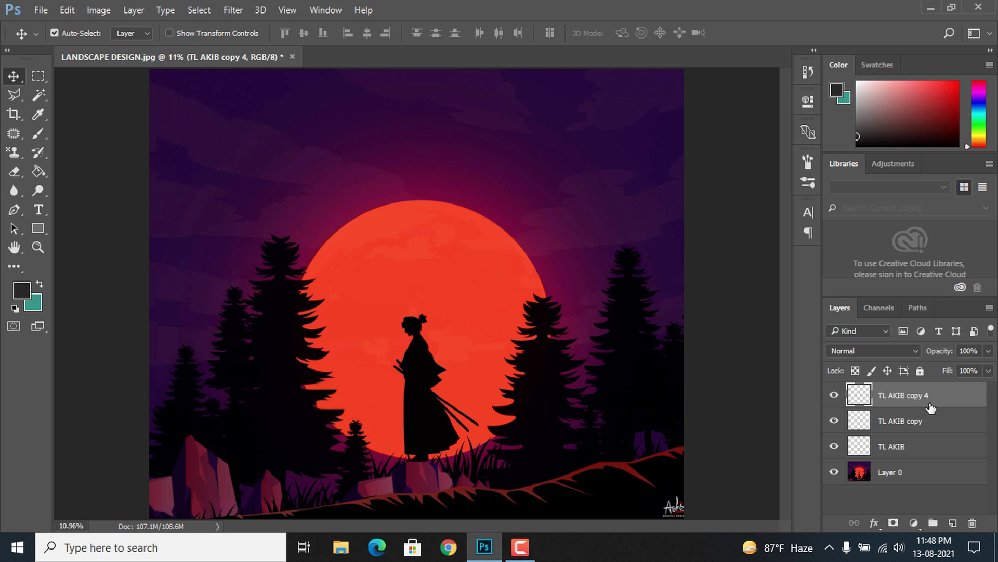
# Step backward through the history to before the layer merge, and step forward again to restore the merged layer
pyautogui.hotkey('ctrl', 'alt', 'z')
pyautogui.hotkey('ctrl', 'alt', 'z')
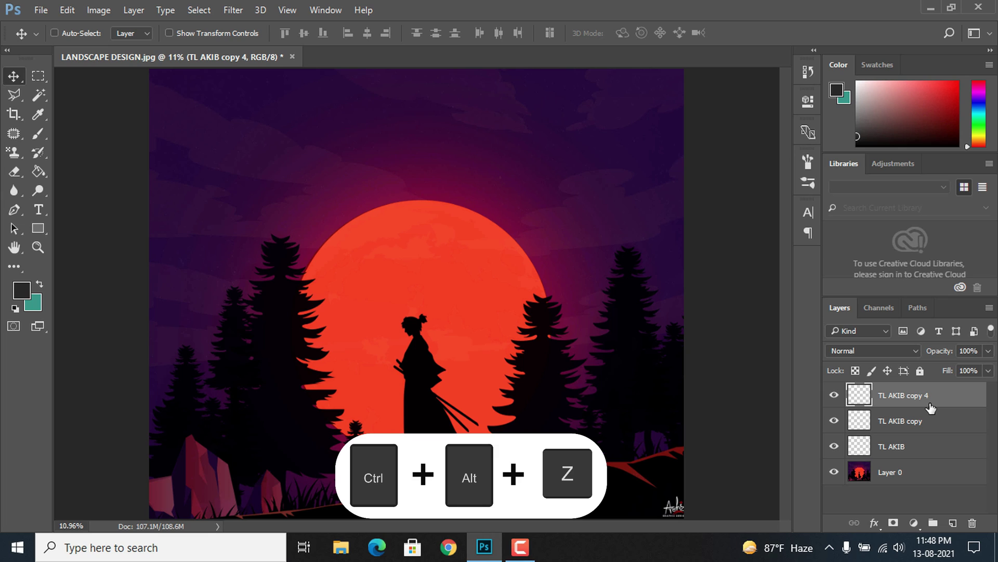
pyautogui.hotkey('ctrl', 'alt', 'z')
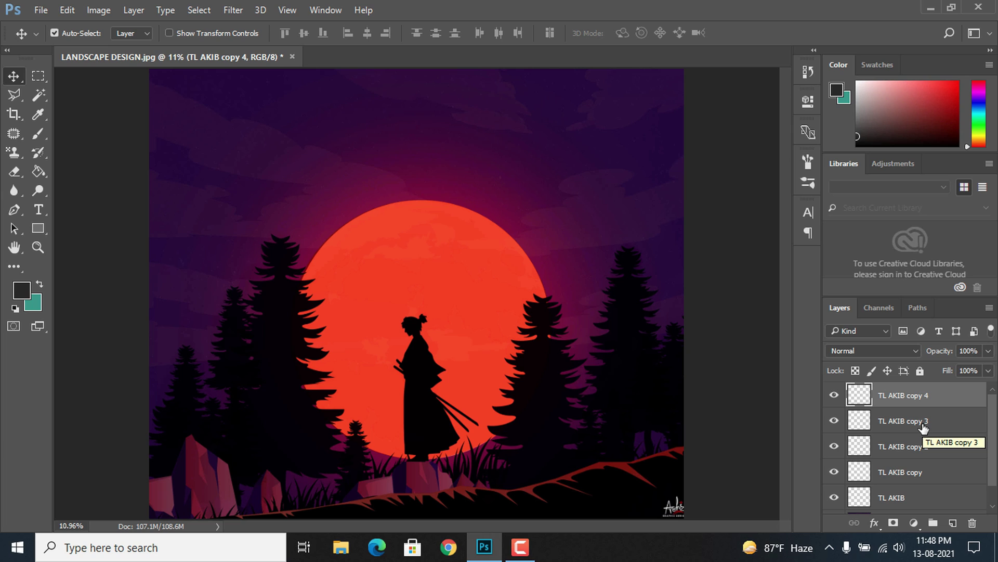
pyautogui.hotkey('ctrl', 'shift', 'z')
pyautogui.hotkey('ctrl', 'shift', 'z')
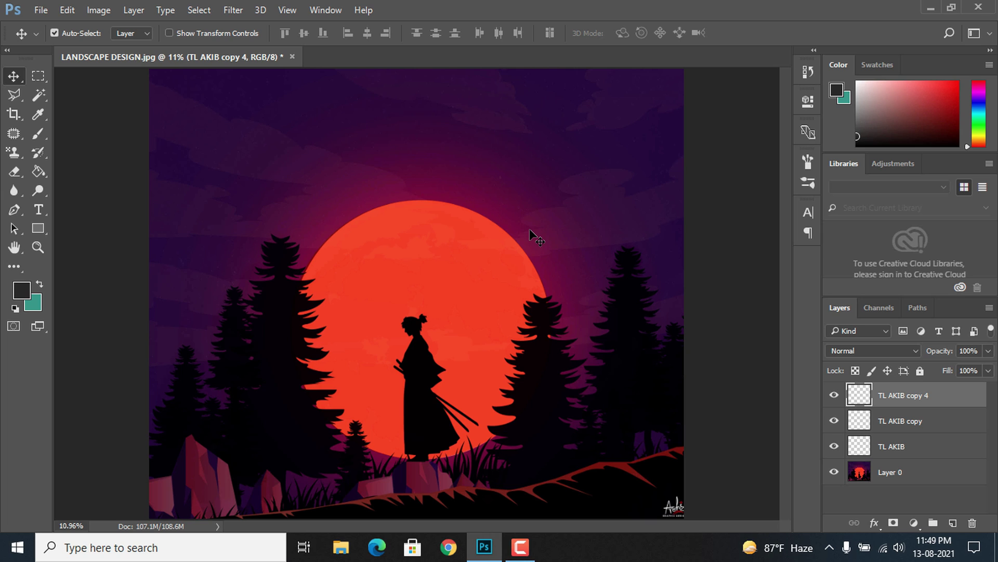
# Show the Brush panel with its tip and dynamics settings, and hide it again
pyautogui.click(807, 161)
pyautogui.click(806, 163)
pyautogui.click(810, 164)
pyautogui.click(808, 162)
pyautogui.press('F5')
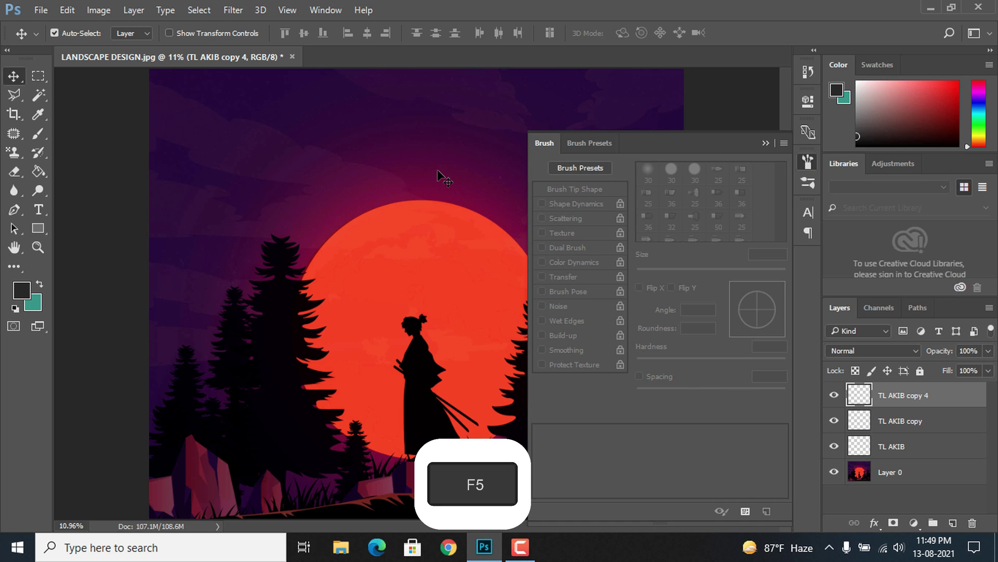
pyautogui.press('F5')
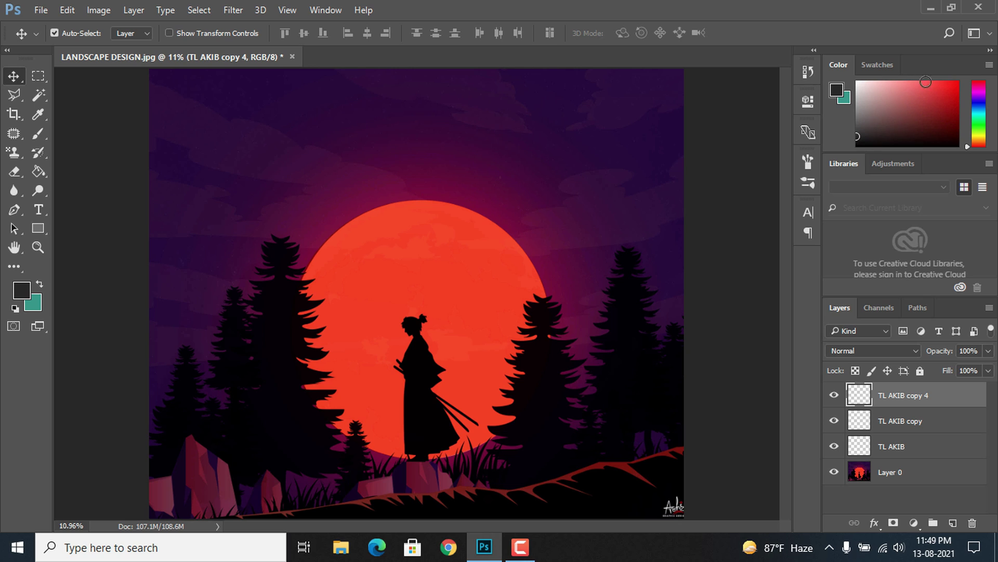
# Hide and redisplay the Color panel, and do the same with the Layers panel
pyautogui.moveTo(890, 155); pyautogui.dragTo(865, 203)
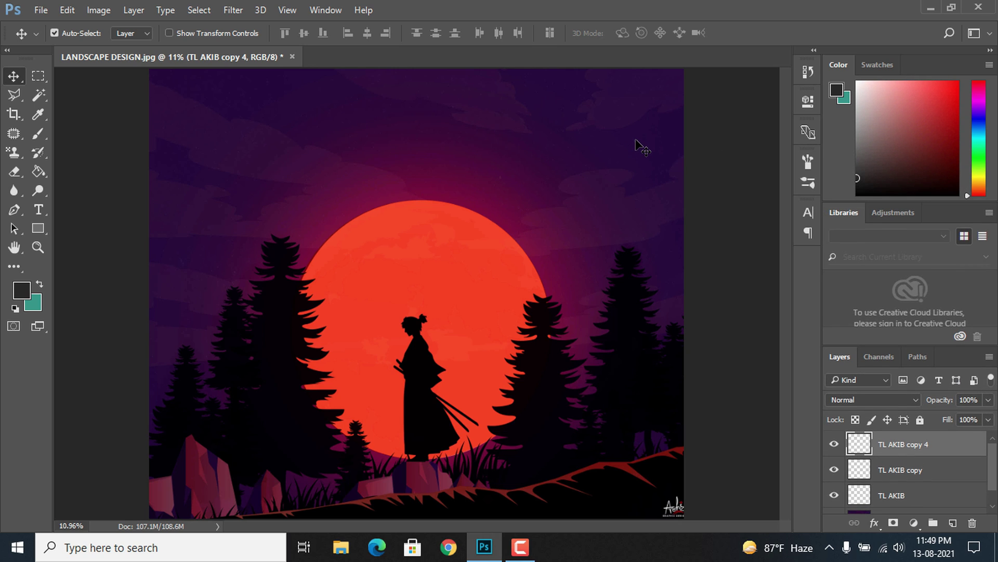
pyautogui.press('F6')
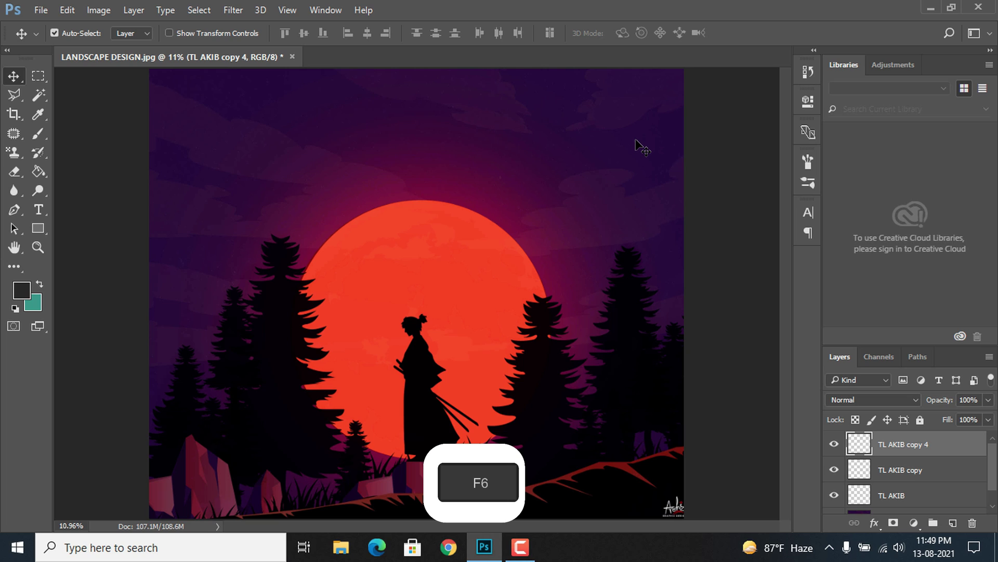
pyautogui.press('F6')
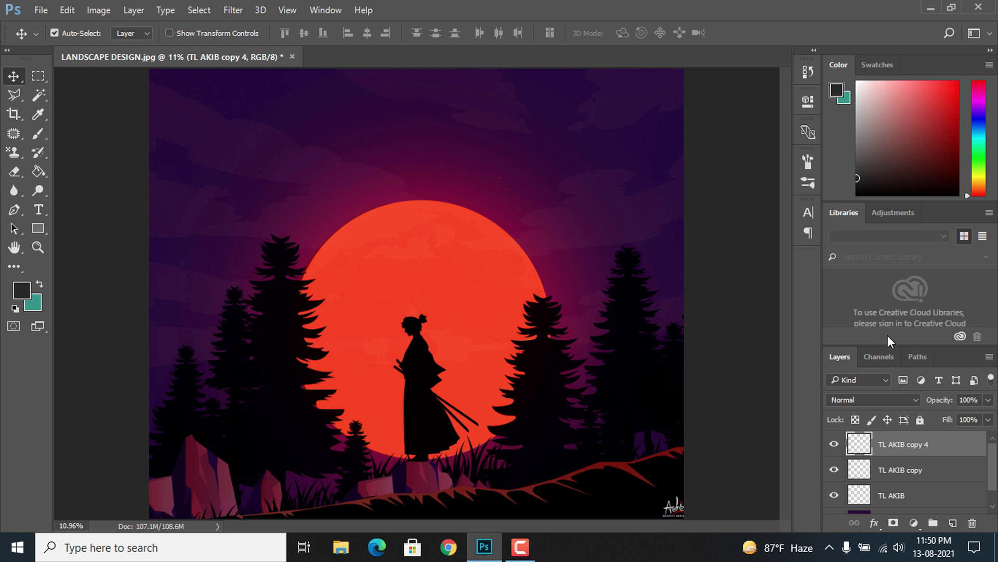
pyautogui.moveTo(890, 344); pyautogui.dragTo(897, 265)
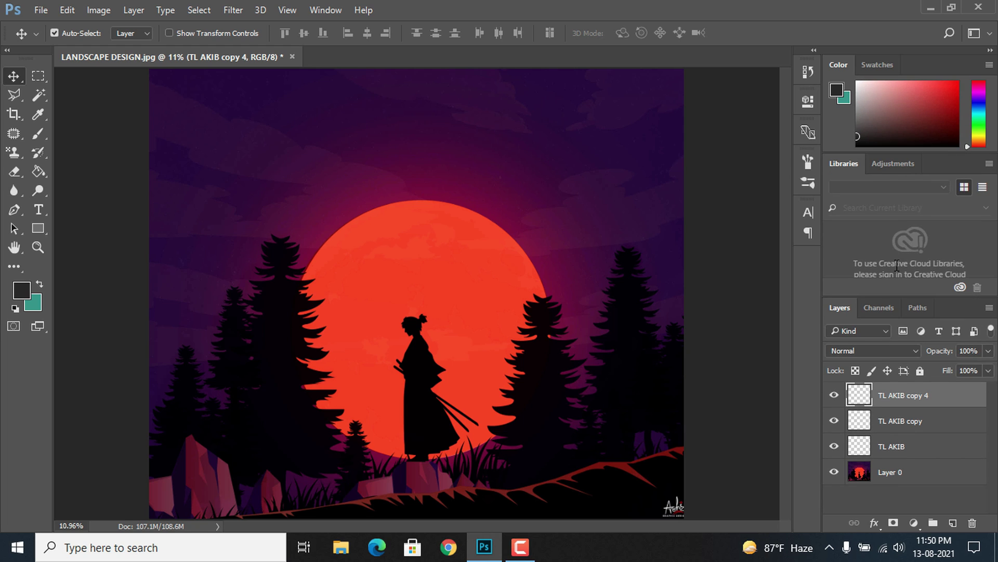
pyautogui.press('F7')
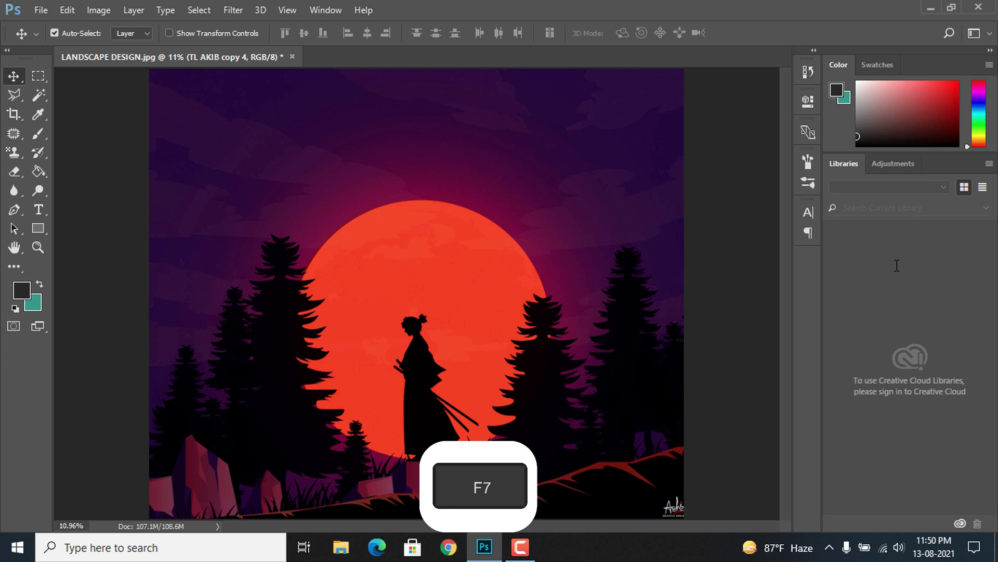
pyautogui.press('F7')
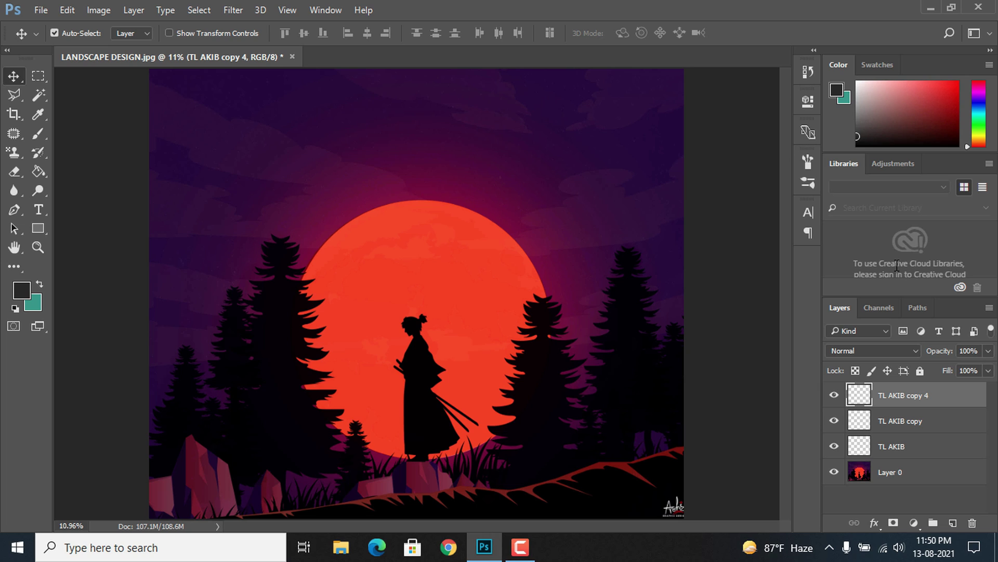
# Start saving the document as LANDSCAPE DESIGN in the Photoshop (*.PSD;*.PDD;*.PSDT) format, and cancel the save
pyautogui.press('ctrl')
pyautogui.hotkey('ctrl', 's')
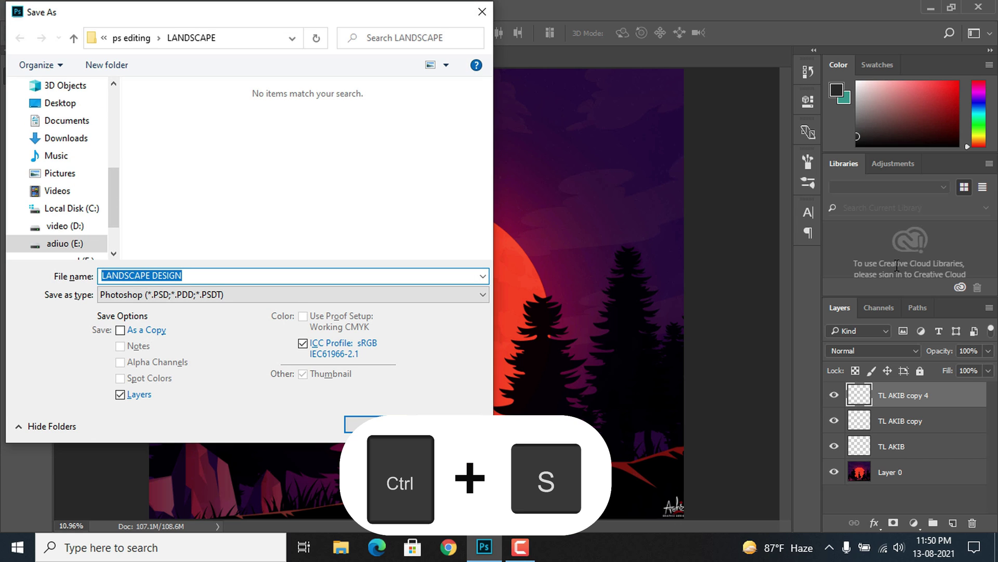
pyautogui.click(308, 295)
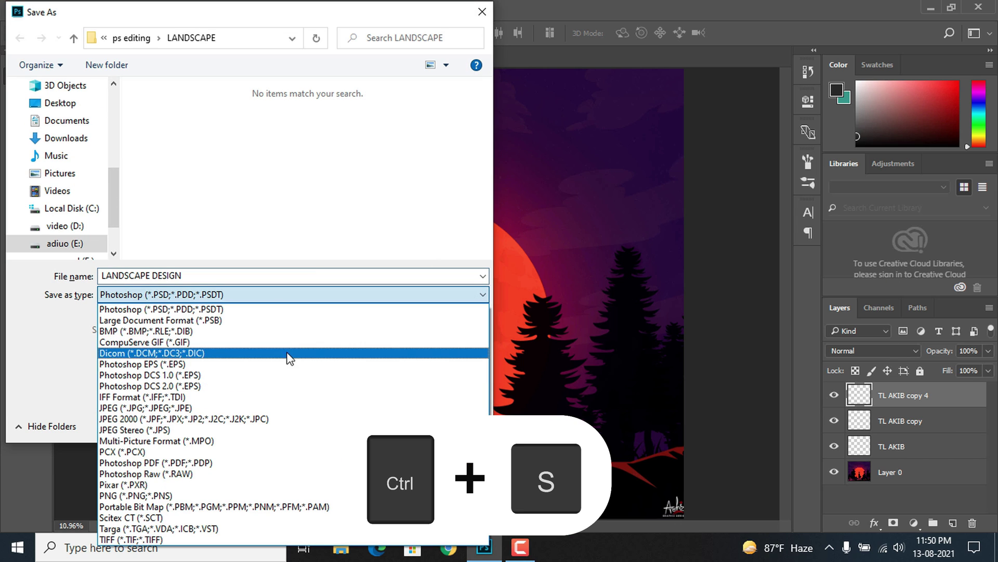
pyautogui.click(291, 308)
pyautogui.click(473, 425)
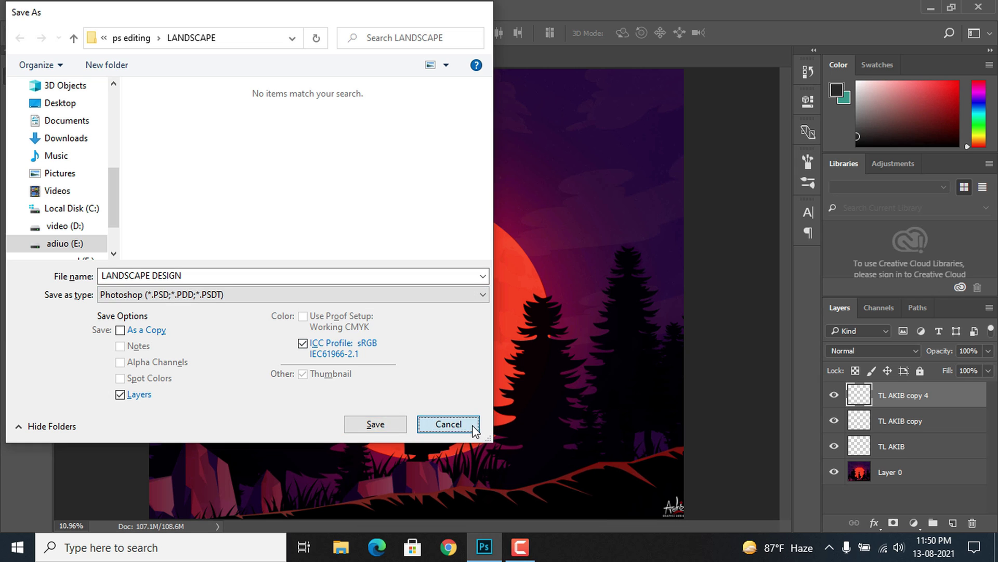
# Select the landscape image layer and bring up the Export As dialog for the document
pyautogui.click(418, 177)
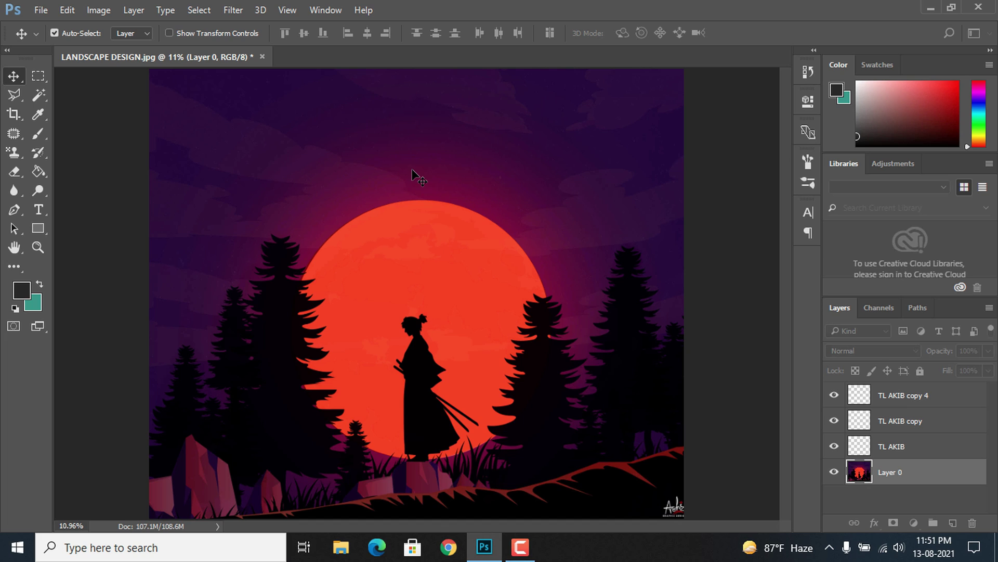
pyautogui.hotkey('ctrl', 'shift', 'alt', 'w')
pyautogui.hotkey('ctrl', 'shift', 'alt', 'w')
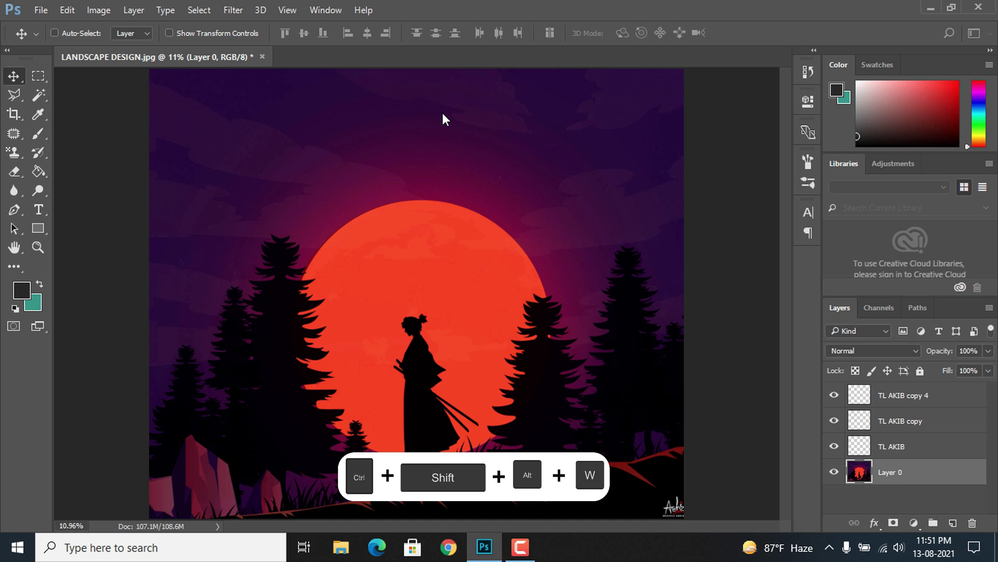
pyautogui.hotkey('ctrl', 'shift', 'alt', 'w')
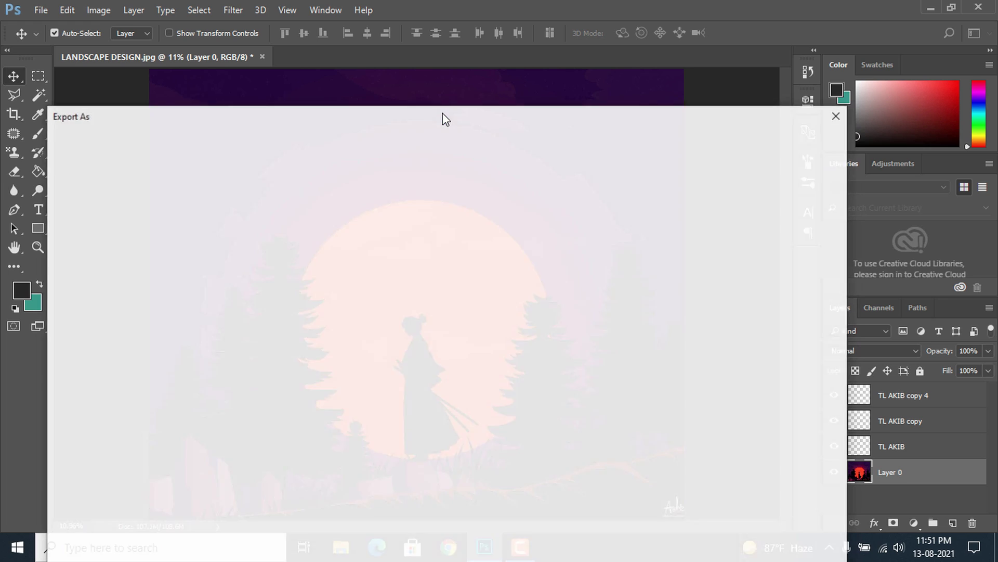